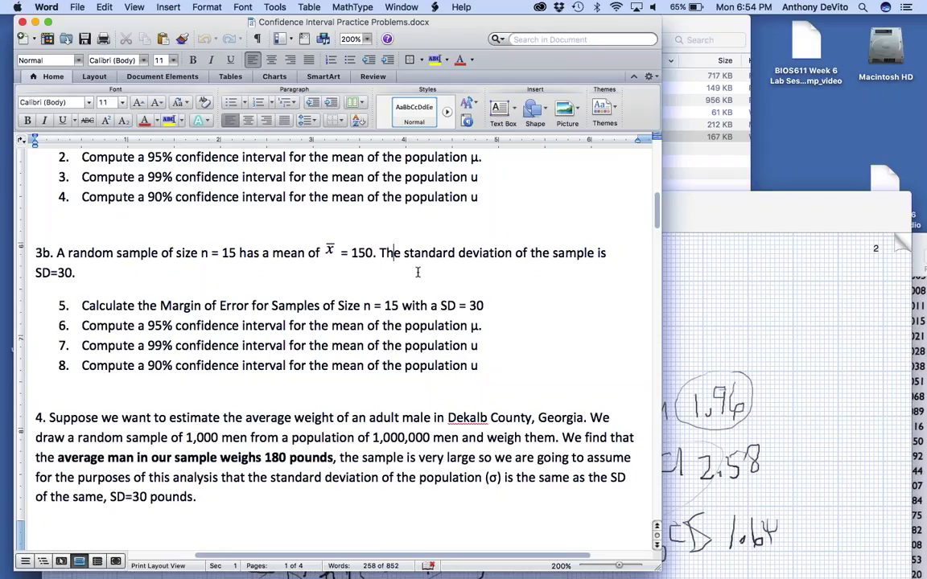
# Highlight problem 3b's sample size n, mean x̄ = 150 and standard deviation SD=30 in turn
pyautogui.scroll(-1, 425, 303)
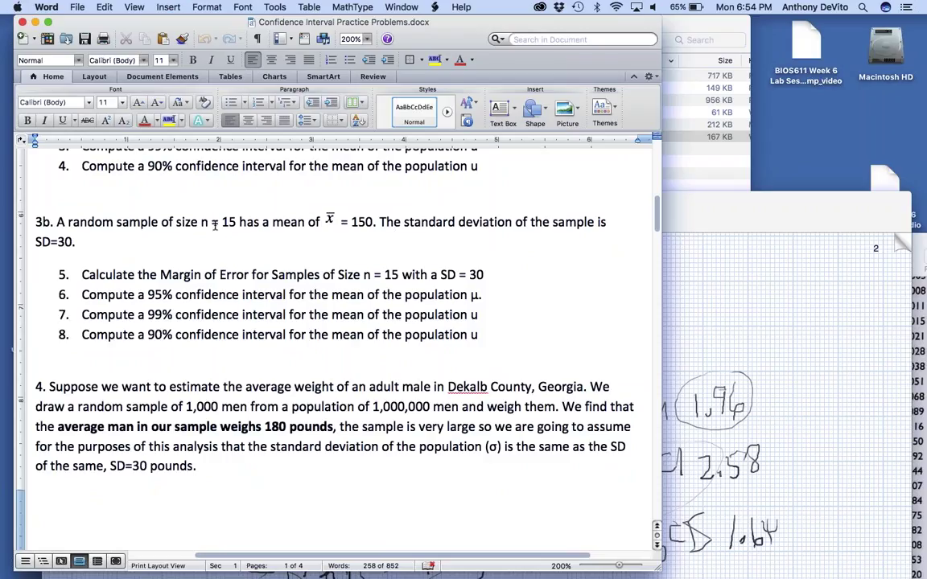
pyautogui.moveTo(176, 223); pyautogui.dragTo(219, 223)
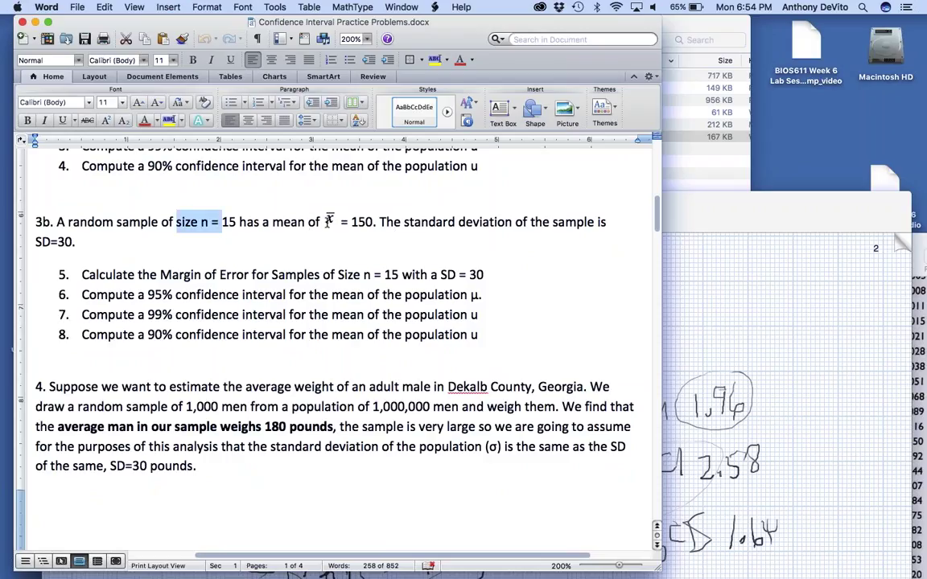
pyautogui.moveTo(324, 223); pyautogui.dragTo(374, 222)
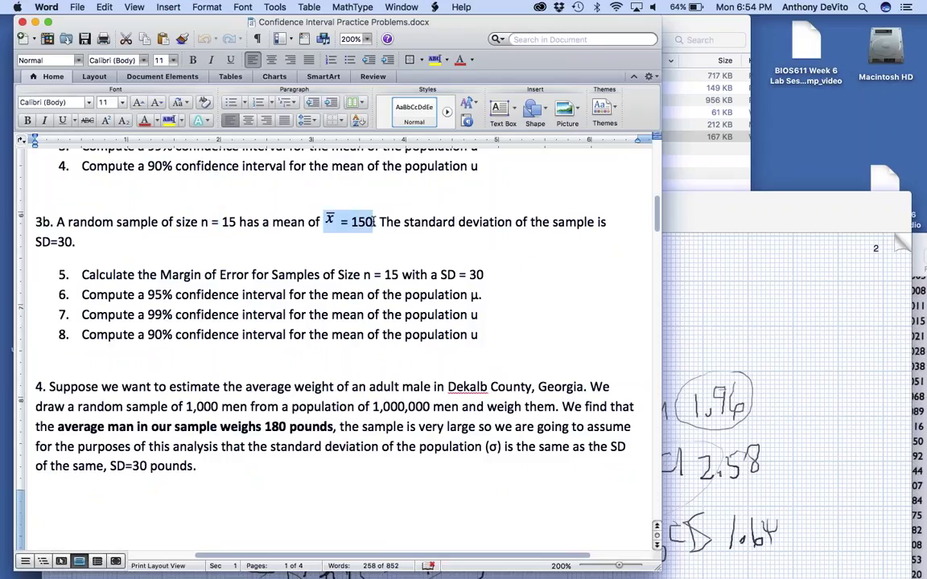
pyautogui.click(534, 223)
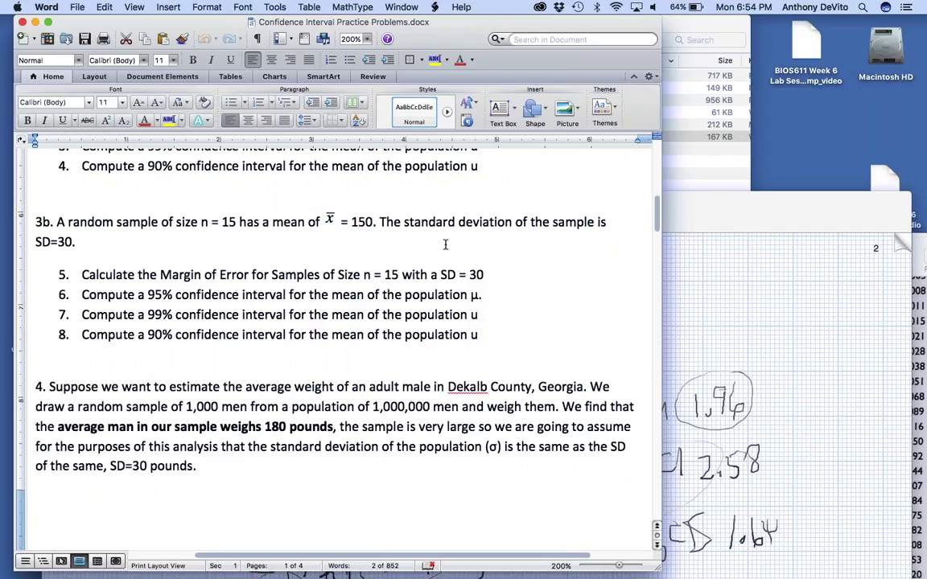
pyautogui.click(101, 236)
pyautogui.moveTo(71, 239); pyautogui.dragTo(36, 239)
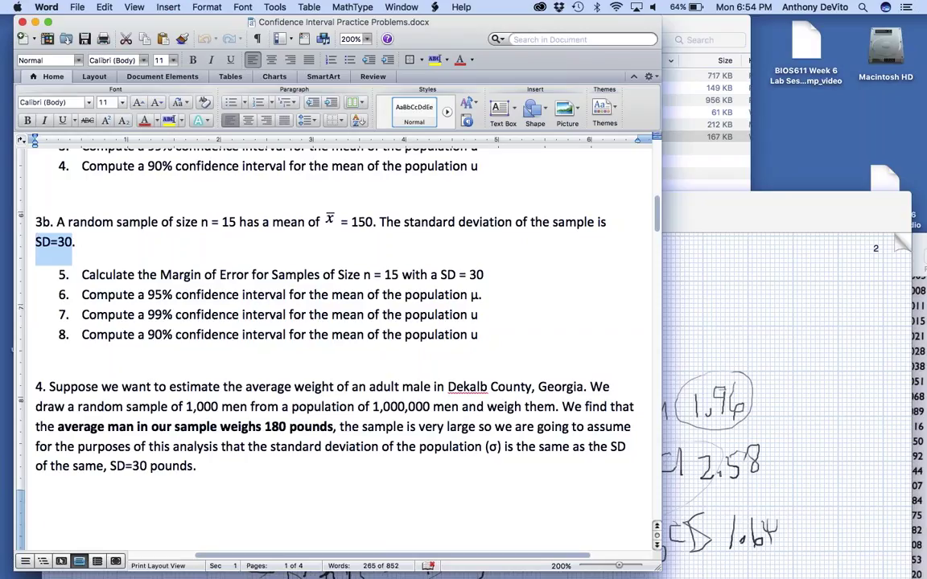
pyautogui.click(103, 235)
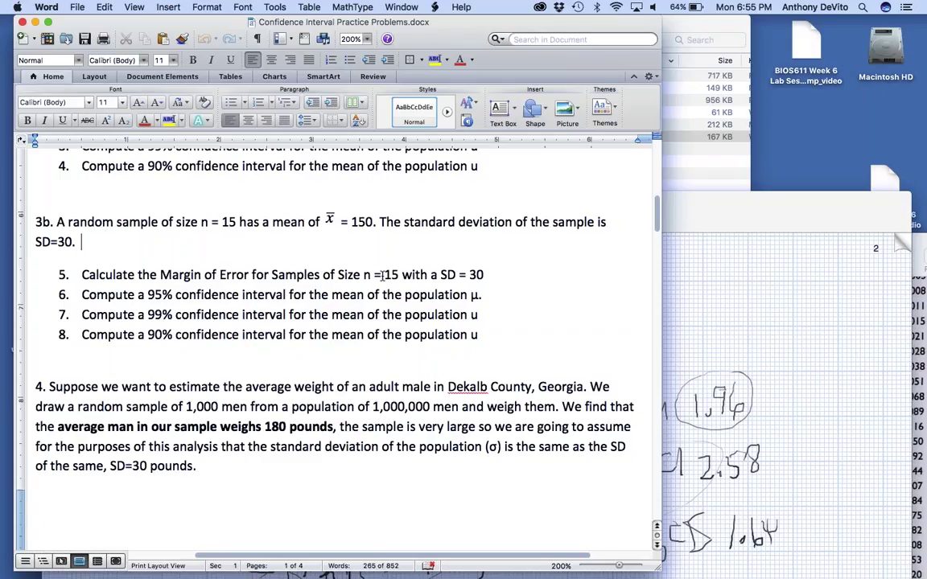
# Highlight n = 15 in item 5, then slide the Word window left to reveal the notes
pyautogui.moveTo(364, 275); pyautogui.dragTo(399, 275)
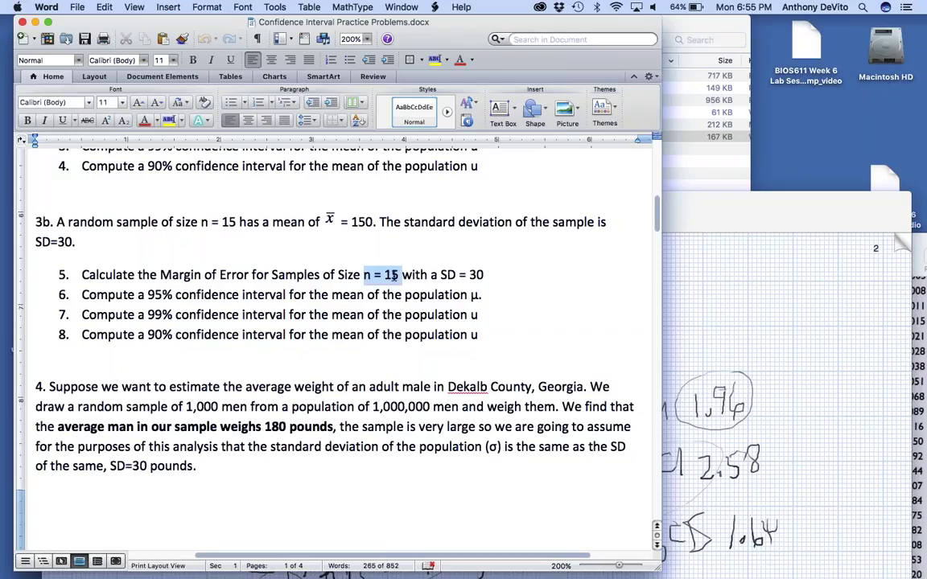
pyautogui.click(448, 275)
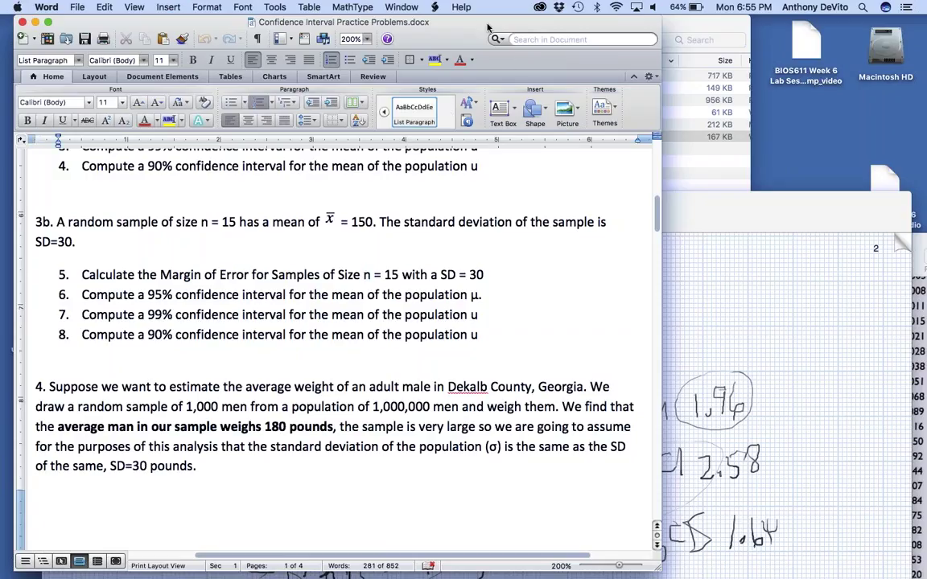
pyautogui.moveTo(455, 22); pyautogui.dragTo(365, 10)
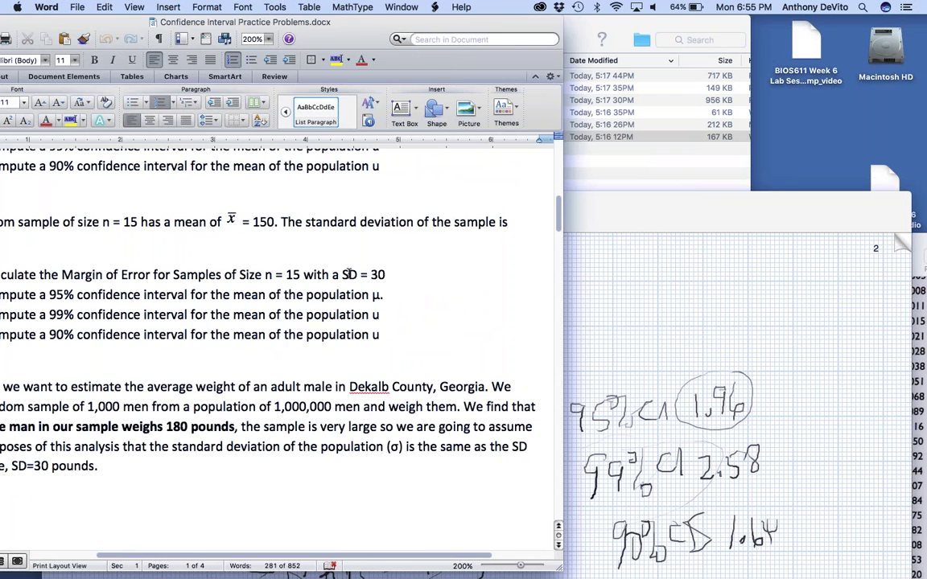
# Bring NoteBook forward, turn to blank page 3 and enlarge the window
pyautogui.click(604, 345)
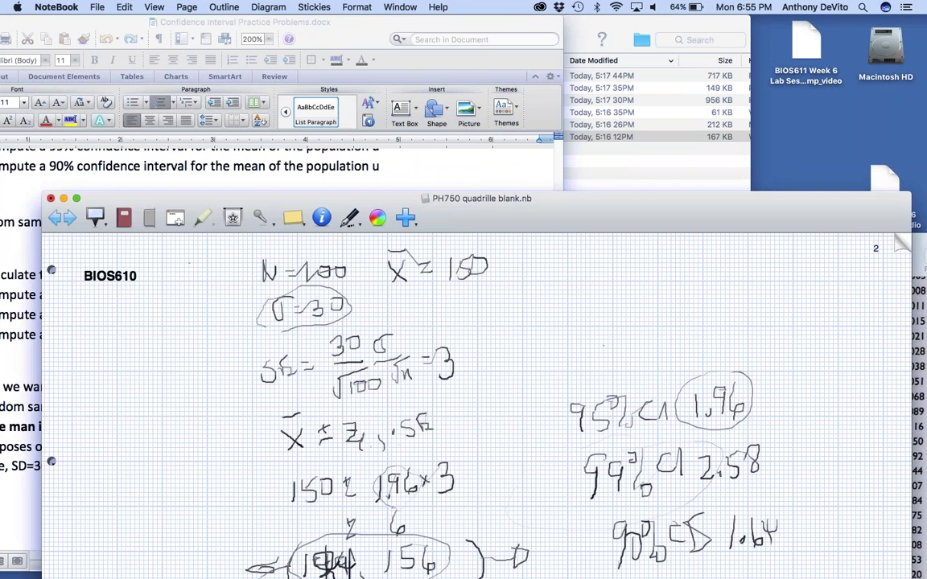
pyautogui.moveTo(503, 197); pyautogui.dragTo(152, 171)
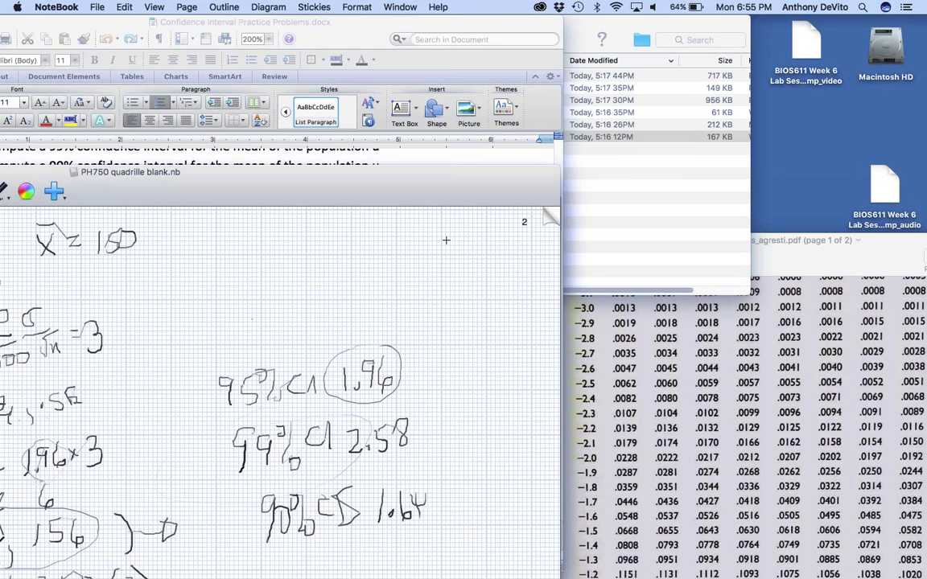
pyautogui.click(555, 215)
pyautogui.moveTo(426, 191); pyautogui.dragTo(808, 58)
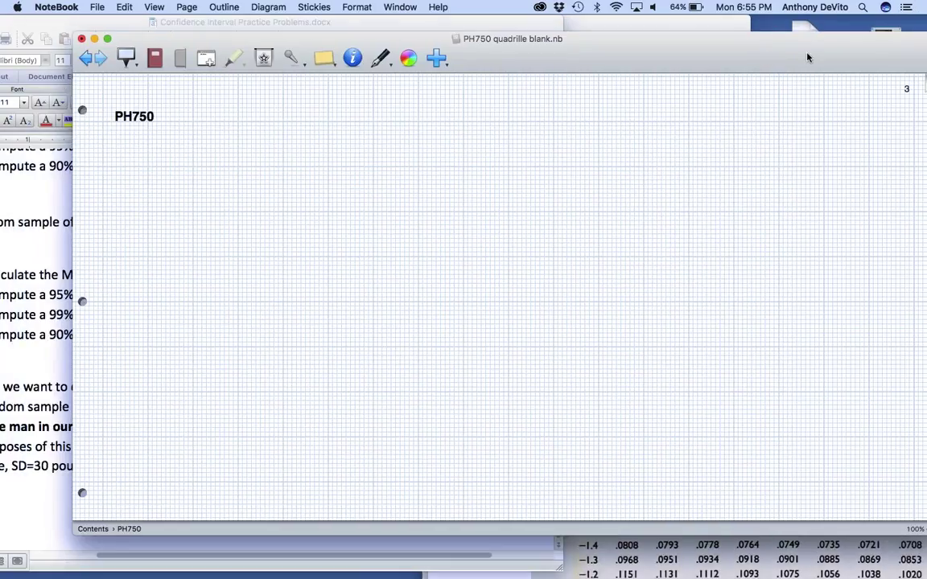
# With the pen, handwrite the givens n = 15, x̄ = 150 and SD = 30
pyautogui.click(379, 63)
pyautogui.moveTo(236, 101)
pyautogui.mouseDown()
pyautogui.moveTo(237, 119)
pyautogui.moveTo(265, 111)
pyautogui.mouseUp()
pyautogui.moveTo(257, 115)
pyautogui.mouseDown()
pyautogui.moveTo(280, 122)
pyautogui.moveTo(296, 104)
pyautogui.moveTo(361, 121)
pyautogui.moveTo(353, 93)
pyautogui.moveTo(387, 105)
pyautogui.mouseUp()
pyautogui.moveTo(376, 109); pyautogui.dragTo(396, 118)
pyautogui.moveTo(399, 99); pyautogui.dragTo(424, 100)
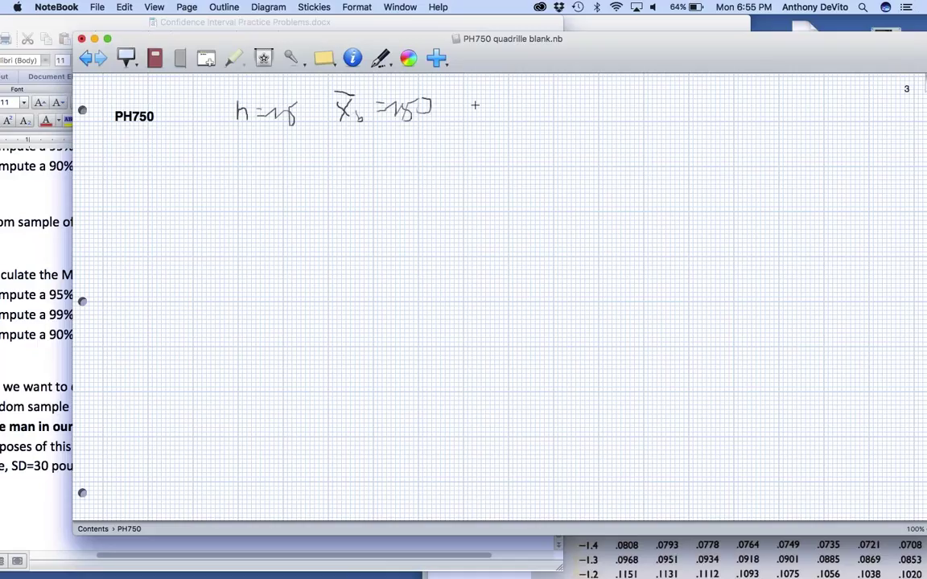
pyautogui.moveTo(480, 99)
pyautogui.mouseDown()
pyautogui.moveTo(470, 118)
pyautogui.moveTo(482, 119)
pyautogui.mouseUp()
pyautogui.moveTo(484, 99)
pyautogui.mouseDown()
pyautogui.moveTo(484, 119)
pyautogui.moveTo(513, 111)
pyautogui.mouseUp()
pyautogui.moveTo(522, 102)
pyautogui.mouseDown()
pyautogui.moveTo(522, 118)
pyautogui.moveTo(548, 104)
pyautogui.mouseUp()
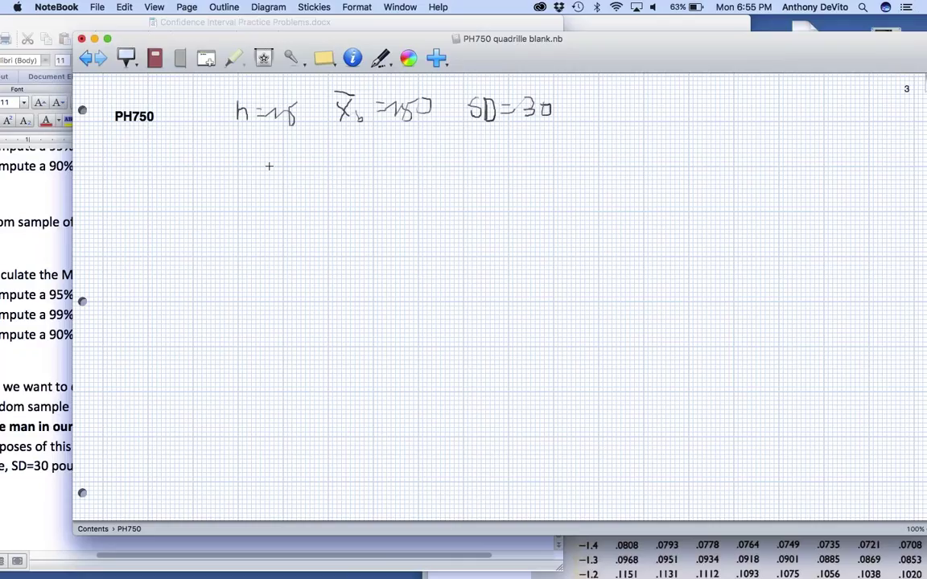
# Below the givens, write SE = σ/√n = SD/√n with 30 as the numerator
pyautogui.moveTo(277, 170)
pyautogui.mouseDown()
pyautogui.moveTo(262, 190)
pyautogui.moveTo(292, 190)
pyautogui.mouseUp()
pyautogui.moveTo(293, 179)
pyautogui.mouseDown()
pyautogui.moveTo(306, 188)
pyautogui.moveTo(330, 184)
pyautogui.moveTo(366, 153)
pyautogui.moveTo(359, 201)
pyautogui.moveTo(392, 178)
pyautogui.mouseUp()
pyautogui.moveTo(379, 185); pyautogui.dragTo(421, 173)
pyautogui.moveTo(421, 152)
pyautogui.mouseDown()
pyautogui.moveTo(436, 174)
pyautogui.moveTo(410, 201)
pyautogui.moveTo(435, 184)
pyautogui.moveTo(432, 193)
pyautogui.mouseUp()
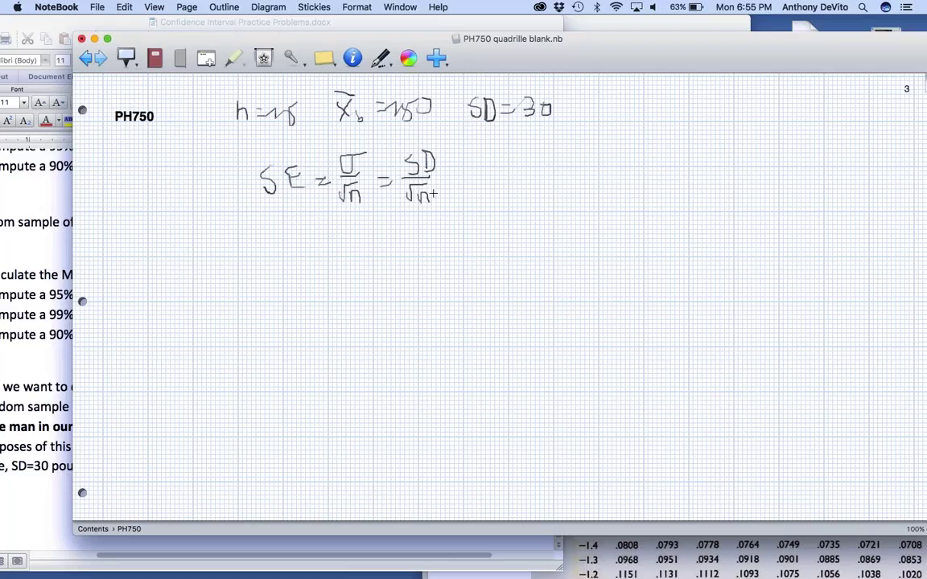
pyautogui.moveTo(466, 156)
pyautogui.mouseDown()
pyautogui.moveTo(464, 172)
pyautogui.moveTo(491, 158)
pyautogui.moveTo(505, 186)
pyautogui.mouseUp()
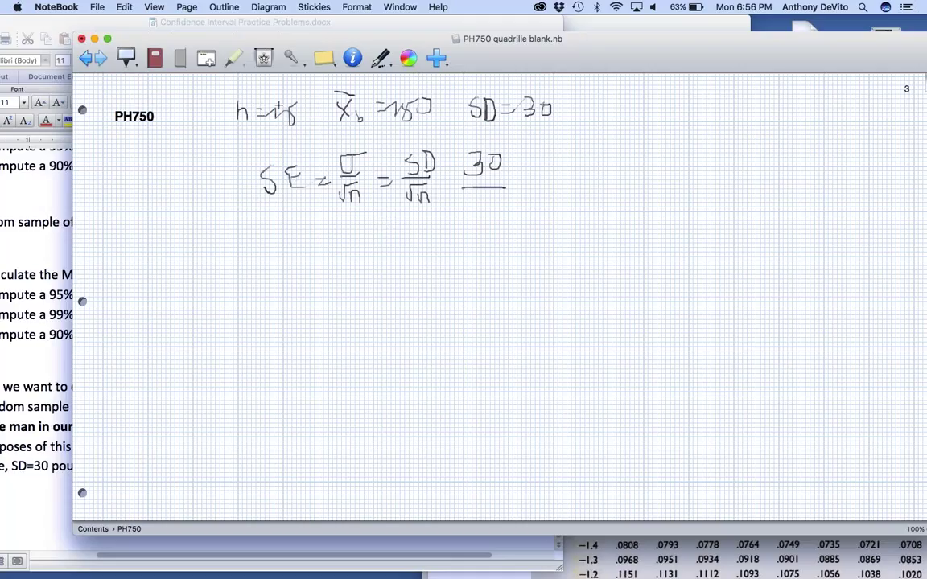
# Revise n from 15 to 16 and write the standard error as 30/4 = 7½
pyautogui.moveTo(276, 102)
pyautogui.mouseDown()
pyautogui.moveTo(277, 123)
pyautogui.moveTo(298, 112)
pyautogui.mouseUp()
pyautogui.moveTo(488, 199)
pyautogui.mouseDown()
pyautogui.moveTo(498, 212)
pyautogui.moveTo(492, 220)
pyautogui.moveTo(531, 191)
pyautogui.mouseUp()
pyautogui.moveTo(521, 199); pyautogui.dragTo(532, 198)
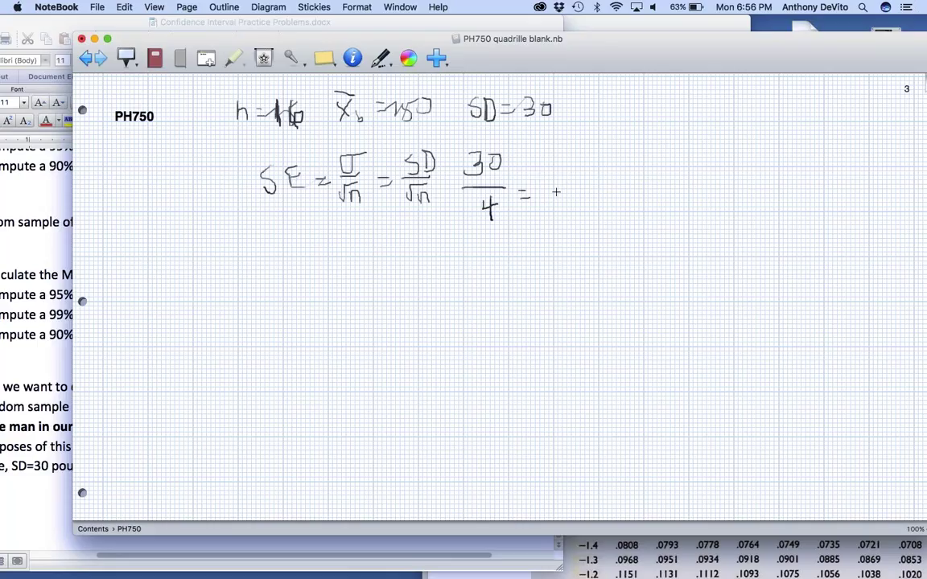
pyautogui.moveTo(550, 181)
pyautogui.mouseDown()
pyautogui.moveTo(557, 203)
pyautogui.moveTo(575, 182)
pyautogui.moveTo(576, 201)
pyautogui.mouseUp()
pyautogui.moveTo(582, 179)
pyautogui.mouseDown()
pyautogui.moveTo(579, 196)
pyautogui.moveTo(594, 207)
pyautogui.mouseUp()
# Write 7.5 underneath, then circle x̄, σ and SD
pyautogui.moveTo(545, 228); pyautogui.dragTo(571, 244)
pyautogui.moveTo(574, 222); pyautogui.dragTo(586, 218)
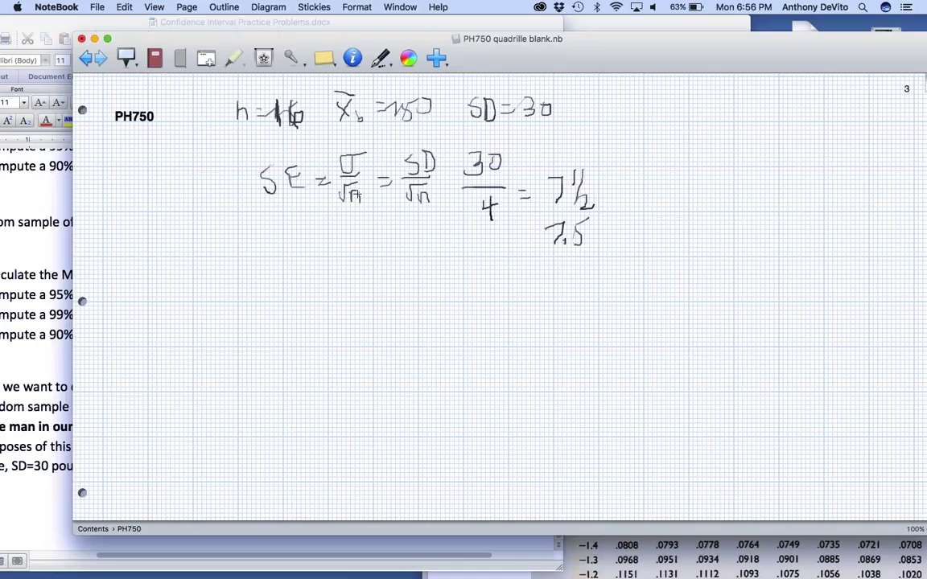
pyautogui.moveTo(346, 86)
pyautogui.mouseDown()
pyautogui.moveTo(357, 130)
pyautogui.moveTo(334, 131)
pyautogui.mouseUp()
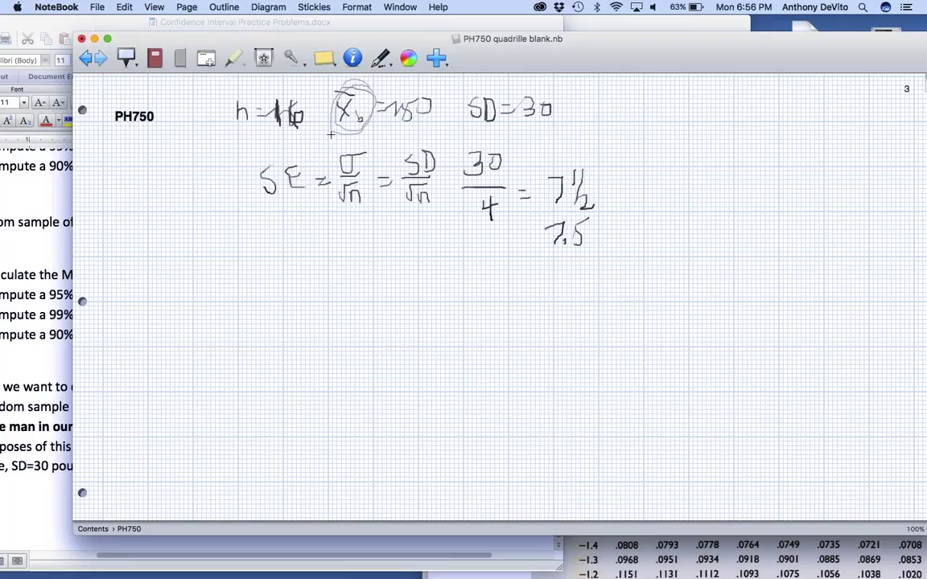
pyautogui.moveTo(441, 151)
pyautogui.mouseDown()
pyautogui.moveTo(438, 175)
pyautogui.moveTo(348, 145)
pyautogui.moveTo(335, 151)
pyautogui.mouseUp()
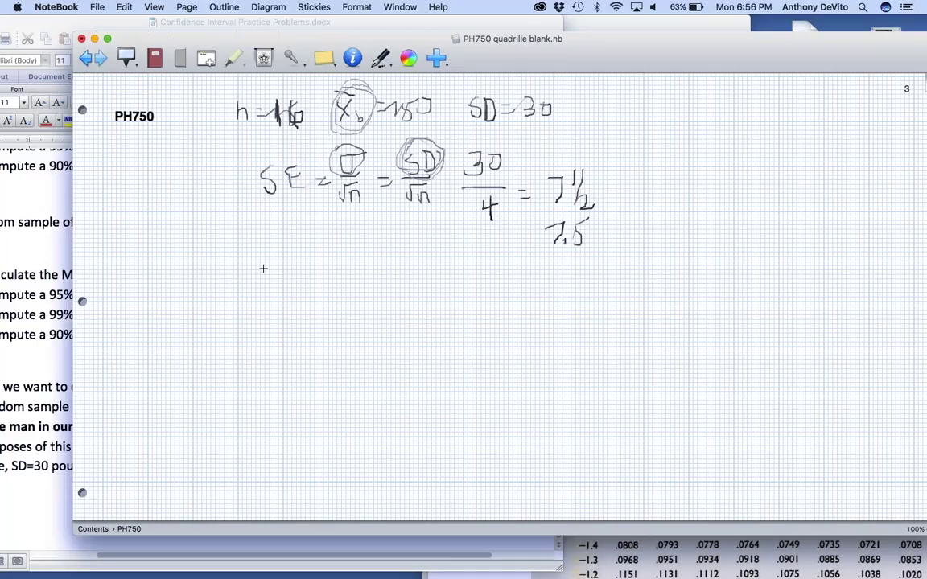
# Handwrite the interval formula x̄ ± t(7.5) below the standard error work
pyautogui.moveTo(262, 265)
pyautogui.mouseDown()
pyautogui.moveTo(285, 288)
pyautogui.moveTo(272, 291)
pyautogui.moveTo(285, 256)
pyautogui.moveTo(347, 290)
pyautogui.moveTo(349, 274)
pyautogui.moveTo(359, 299)
pyautogui.mouseUp()
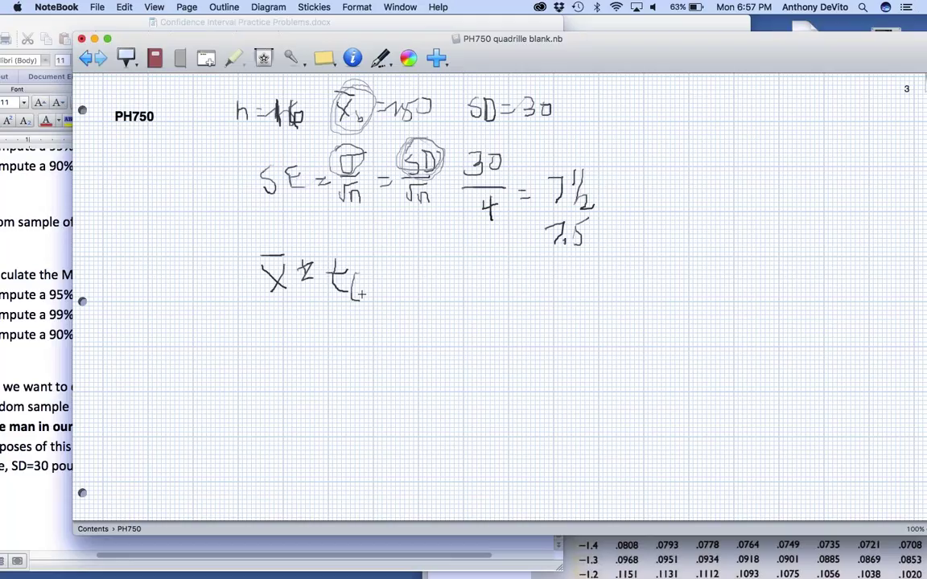
pyautogui.moveTo(364, 283)
pyautogui.mouseDown()
pyautogui.moveTo(368, 297)
pyautogui.moveTo(382, 285)
pyautogui.mouseUp()
pyautogui.moveTo(387, 278); pyautogui.dragTo(389, 299)
pyautogui.moveTo(411, 260)
pyautogui.mouseDown()
pyautogui.moveTo(415, 296)
pyautogui.moveTo(444, 287)
pyautogui.moveTo(456, 269)
pyautogui.moveTo(465, 298)
pyautogui.mouseUp()
pyautogui.click(440, 283)
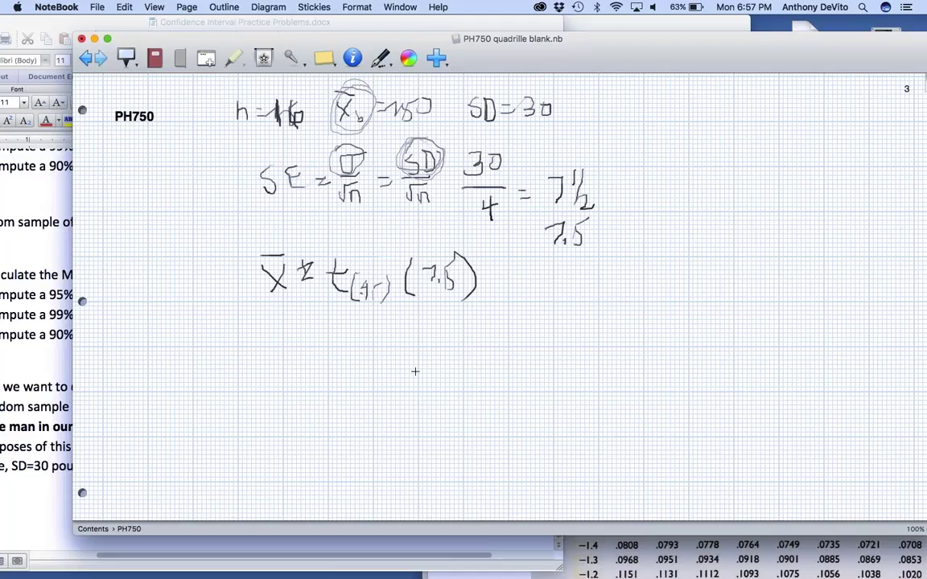
# Beneath the formula, begin the substitution 150 ± (7.5
pyautogui.moveTo(276, 328)
pyautogui.mouseDown()
pyautogui.moveTo(276, 349)
pyautogui.moveTo(287, 346)
pyautogui.mouseUp()
pyautogui.moveTo(288, 324); pyautogui.dragTo(311, 325)
pyautogui.moveTo(345, 322)
pyautogui.mouseDown()
pyautogui.moveTo(344, 337)
pyautogui.moveTo(351, 328)
pyautogui.mouseUp()
pyautogui.moveTo(337, 339); pyautogui.dragTo(352, 338)
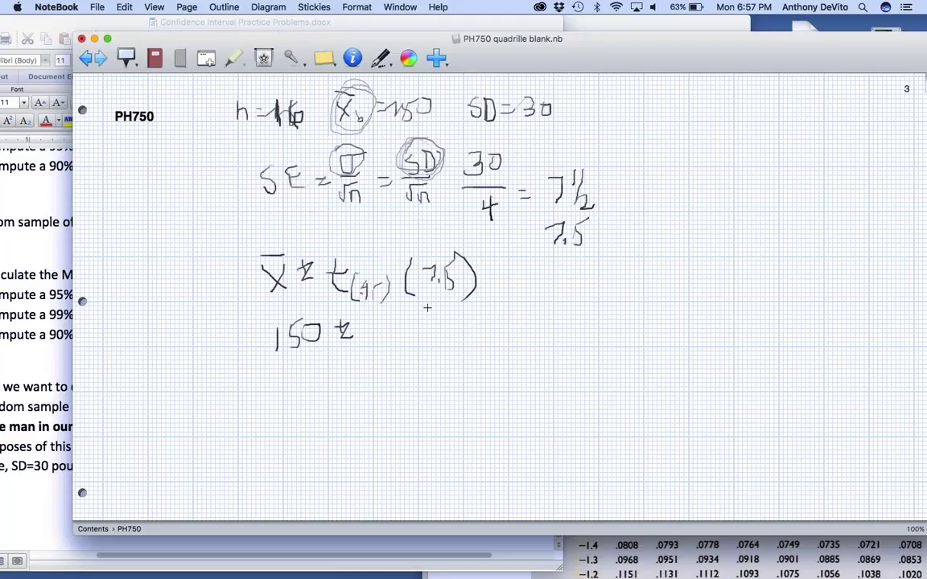
pyautogui.moveTo(424, 315)
pyautogui.mouseDown()
pyautogui.moveTo(419, 346)
pyautogui.moveTo(436, 339)
pyautogui.mouseUp()
pyautogui.click(425, 326)
pyautogui.moveTo(474, 307); pyautogui.dragTo(460, 339)
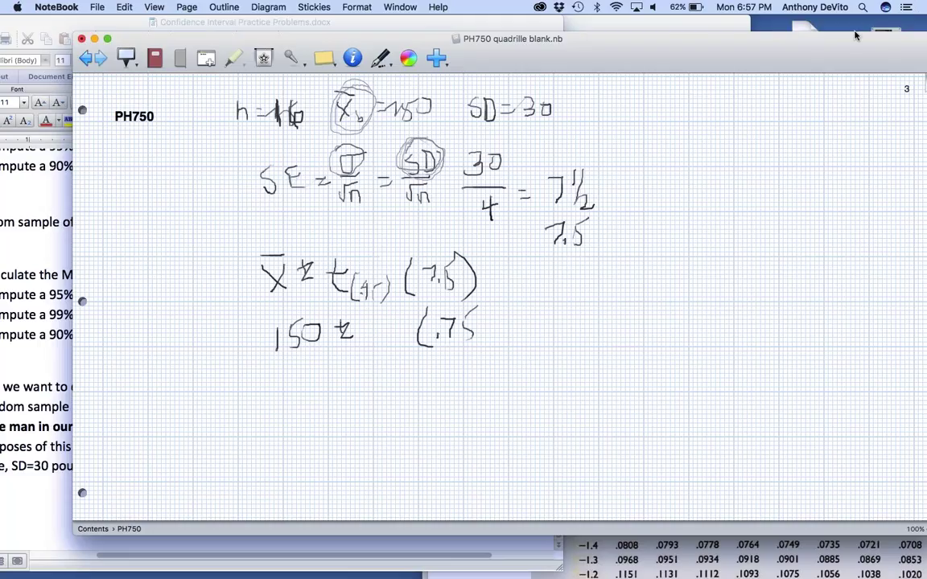
pyautogui.click(763, 19)
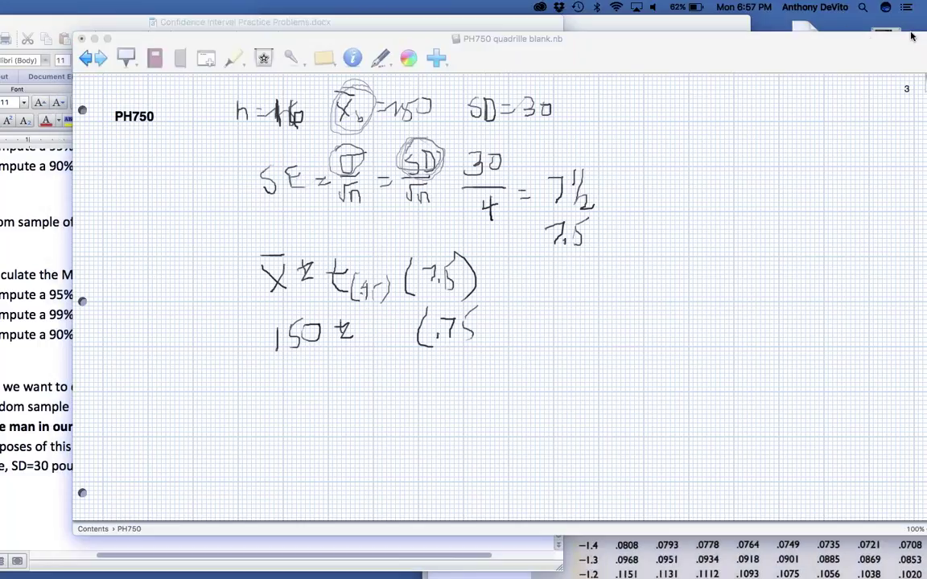
pyautogui.click(862, 7)
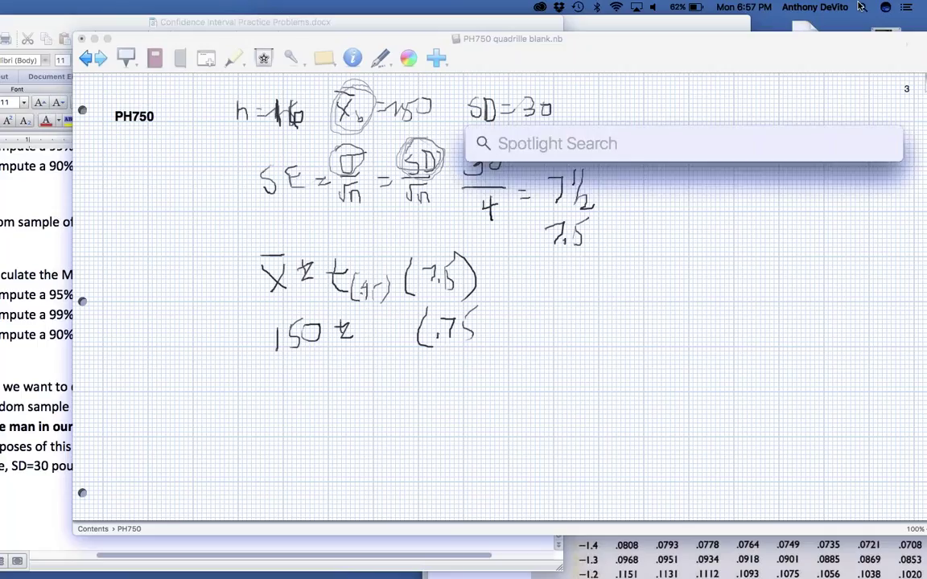
pyautogui.write('t table ')
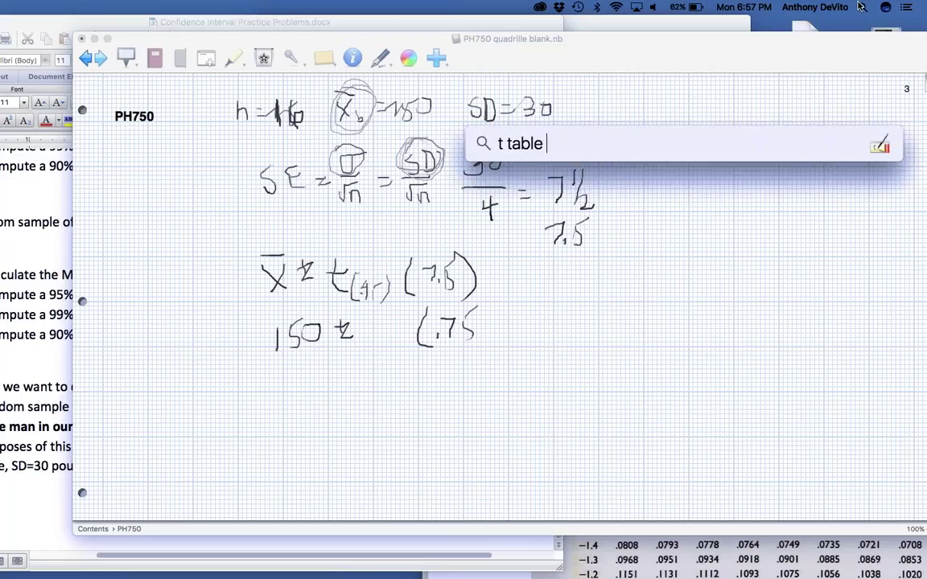
pyautogui.write('agresti')
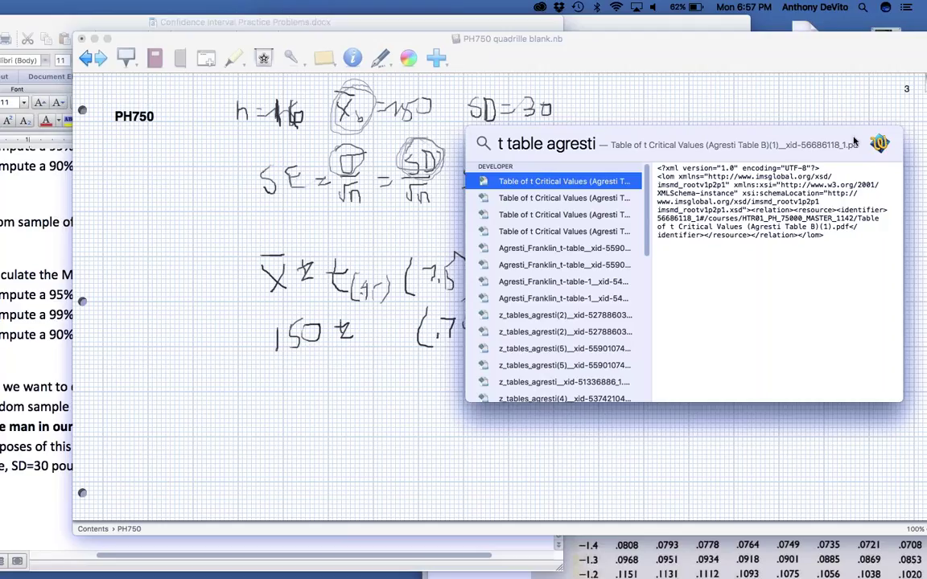
pyautogui.click(565, 197)
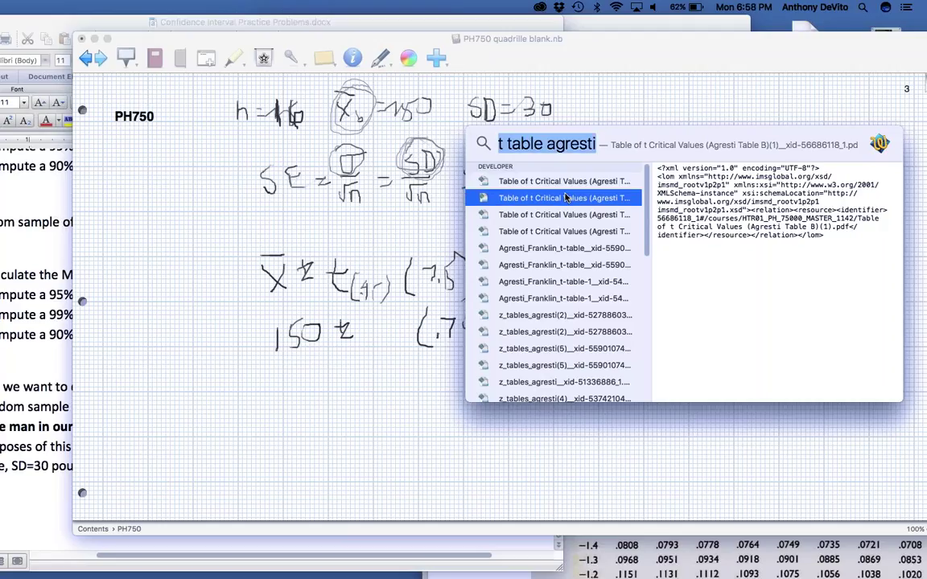
pyautogui.click(566, 198)
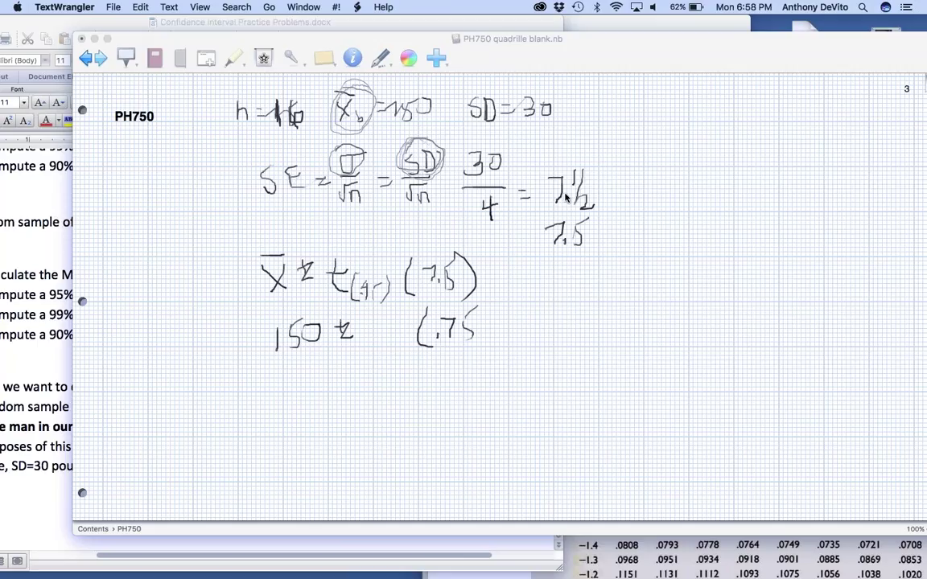
pyautogui.press('super+space')
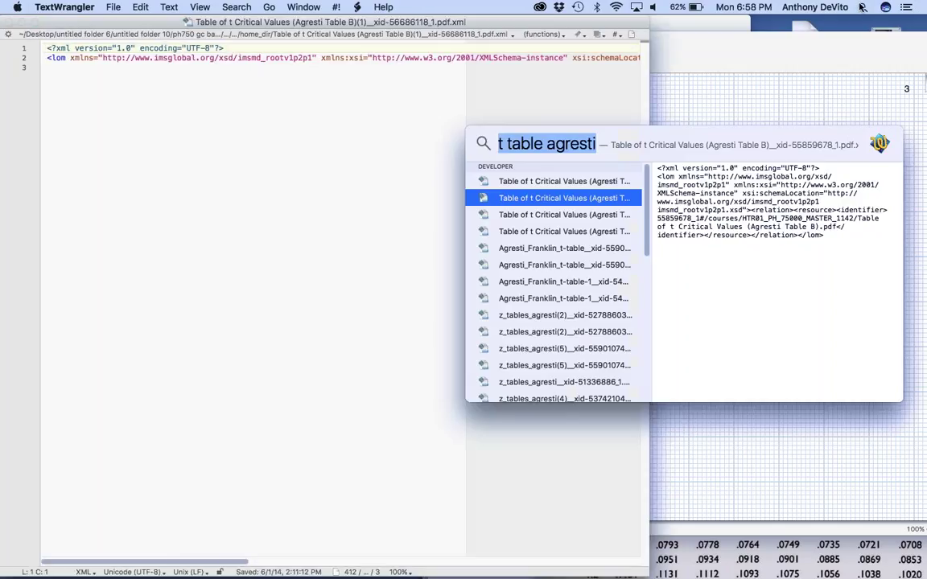
pyautogui.press('Escape')
pyautogui.click(8, 21)
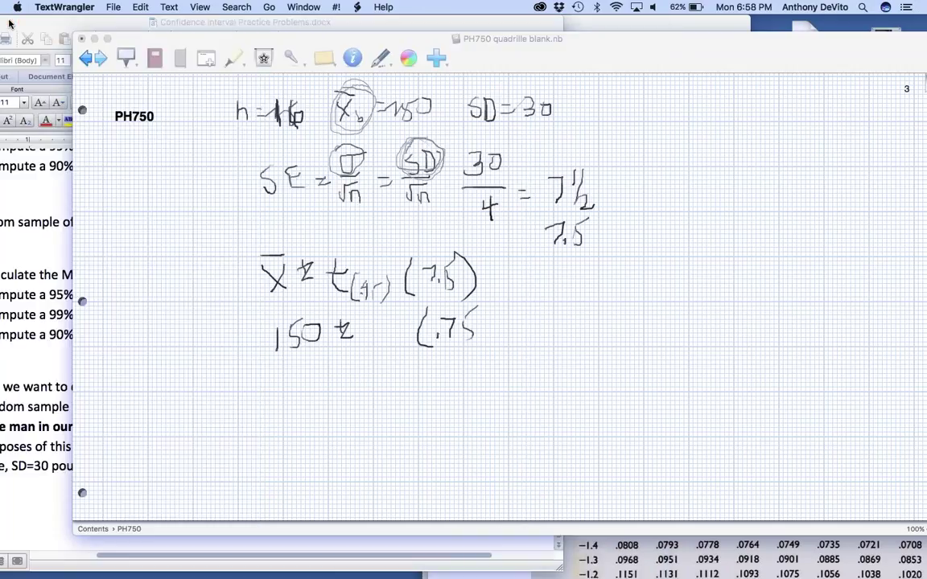
pyautogui.click(865, 7)
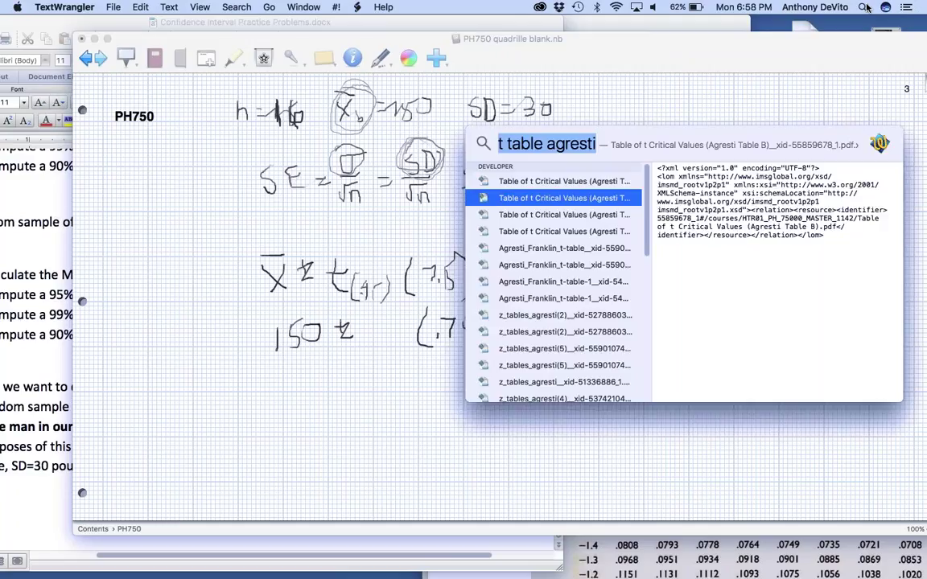
pyautogui.scroll(-5, 587, 322)
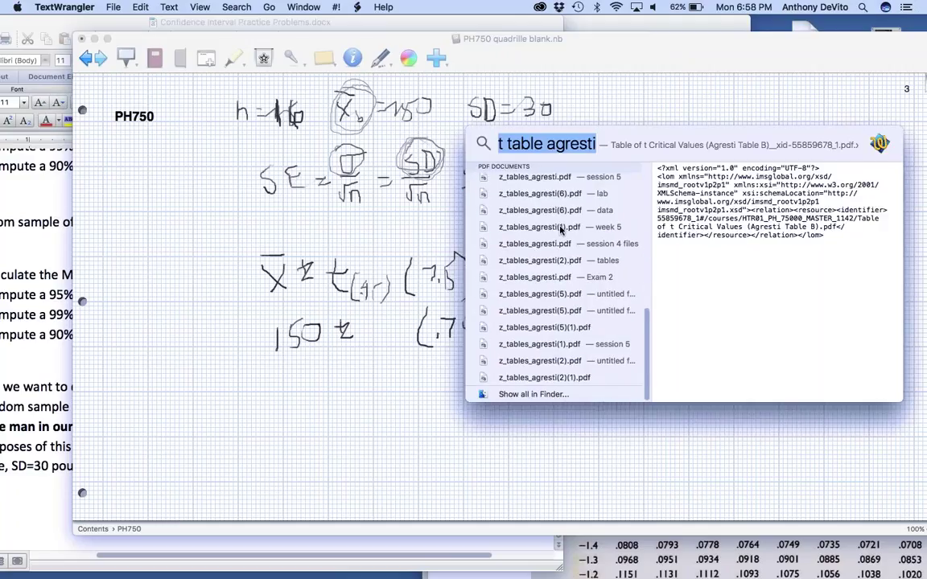
pyautogui.scroll(5, 563, 257)
pyautogui.scroll(-2, 555, 225)
pyautogui.scroll(2, 554, 218)
pyautogui.scroll(6, 553, 216)
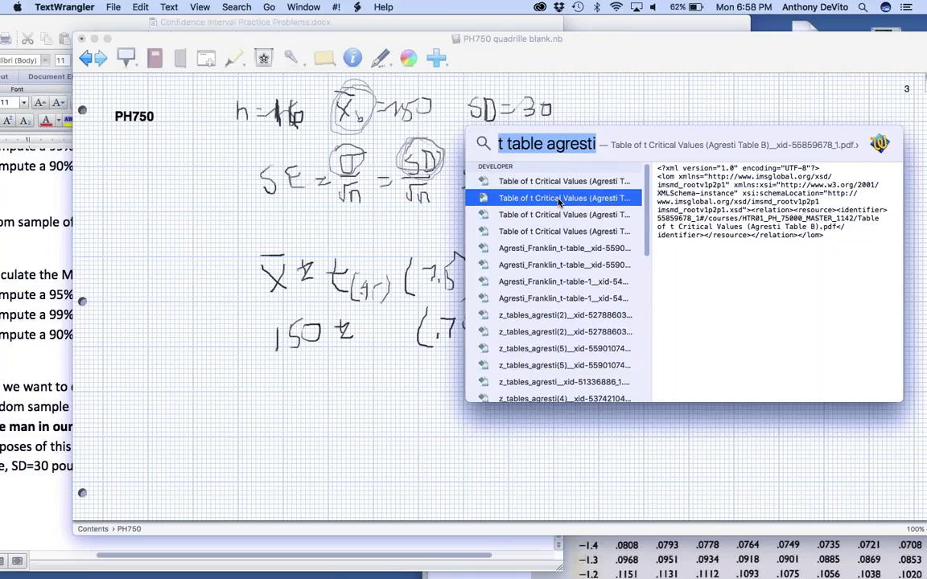
pyautogui.scroll(-4, 554, 217)
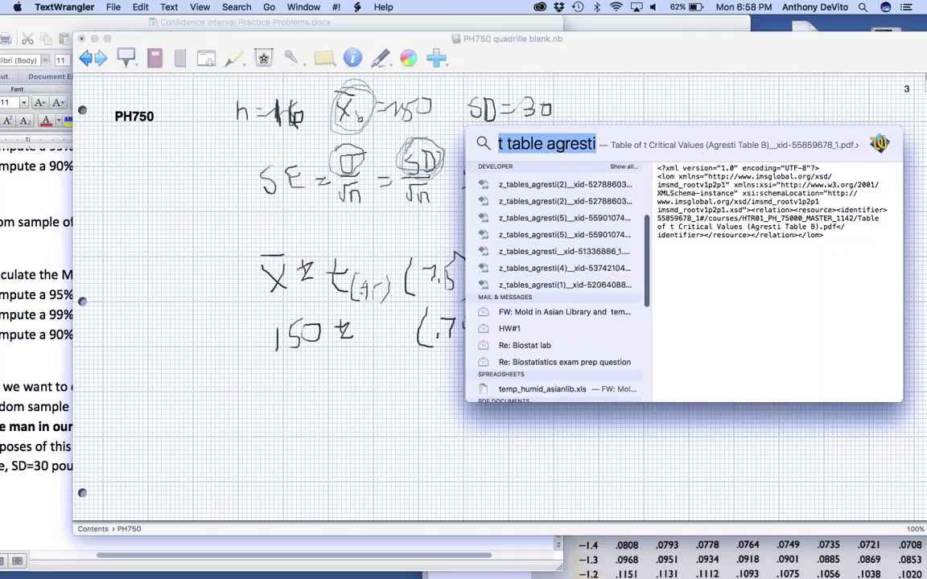
pyautogui.press('BackSpace')
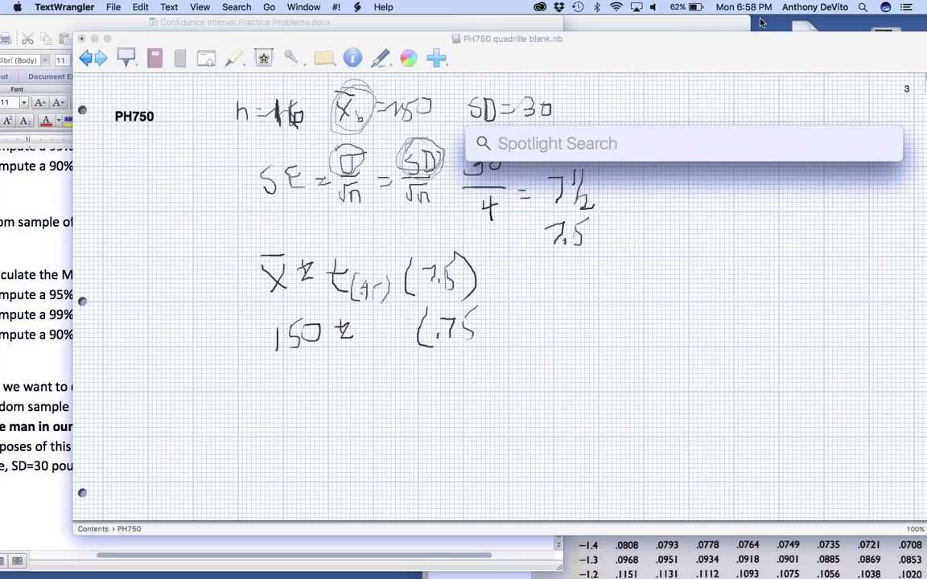
pyautogui.press('Escape')
# Rearrange the notebook, lab folder and Word windows to make room
pyautogui.click(229, 39)
pyautogui.moveTo(228, 39); pyautogui.dragTo(385, 97)
pyautogui.click(593, 28)
pyautogui.moveTo(594, 28); pyautogui.dragTo(633, 137)
pyautogui.moveTo(447, 22); pyautogui.dragTo(283, 89)
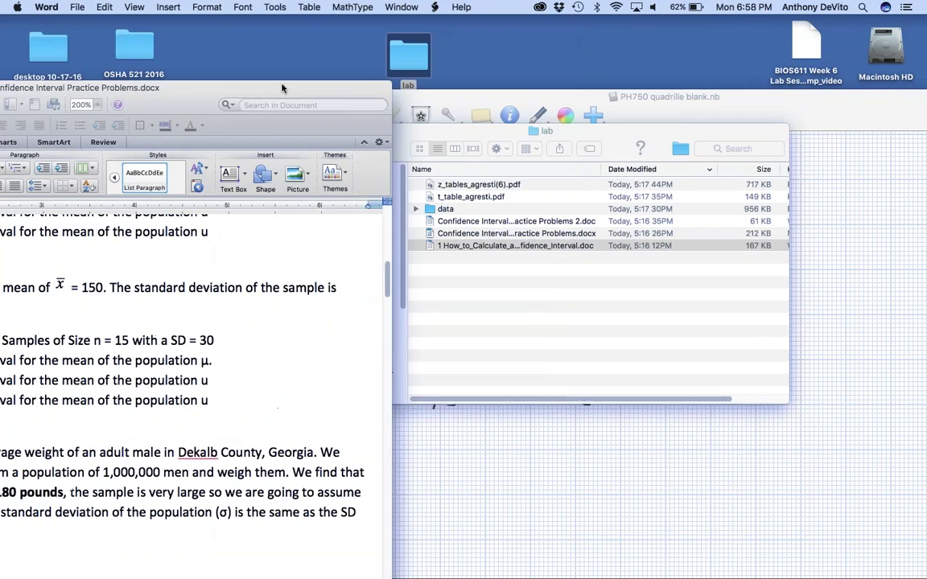
# Open t_table_agresti.pdf from the lab folder, scroll its table, and place it on the right
pyautogui.click(558, 305)
pyautogui.doubleClick(480, 197)
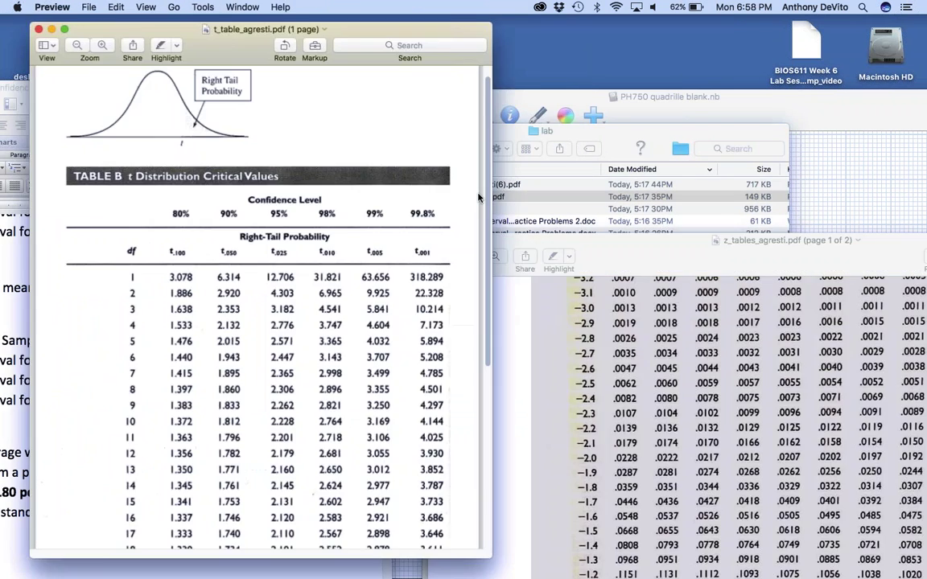
pyautogui.scroll(-3, 397, 274)
pyautogui.scroll(-2, 397, 274)
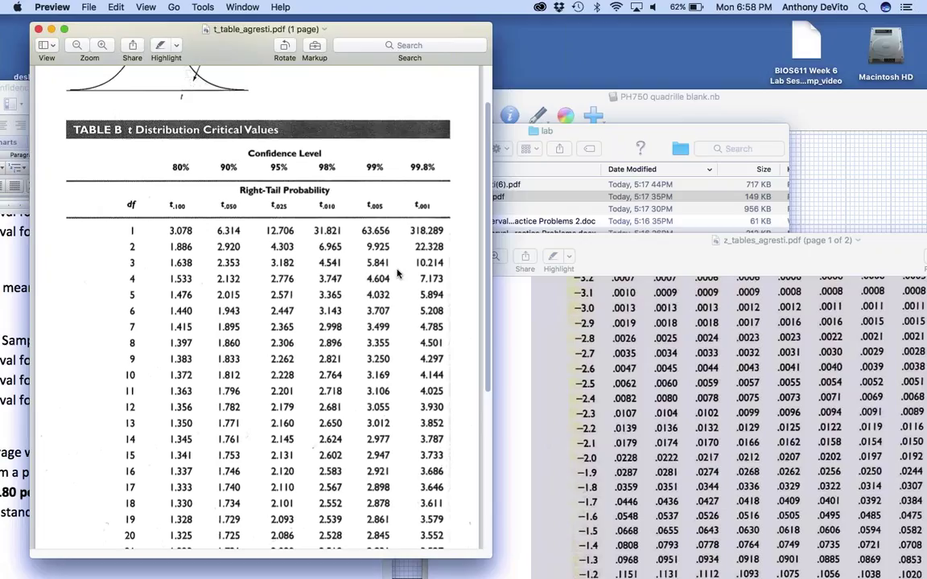
pyautogui.scroll(-2, 397, 275)
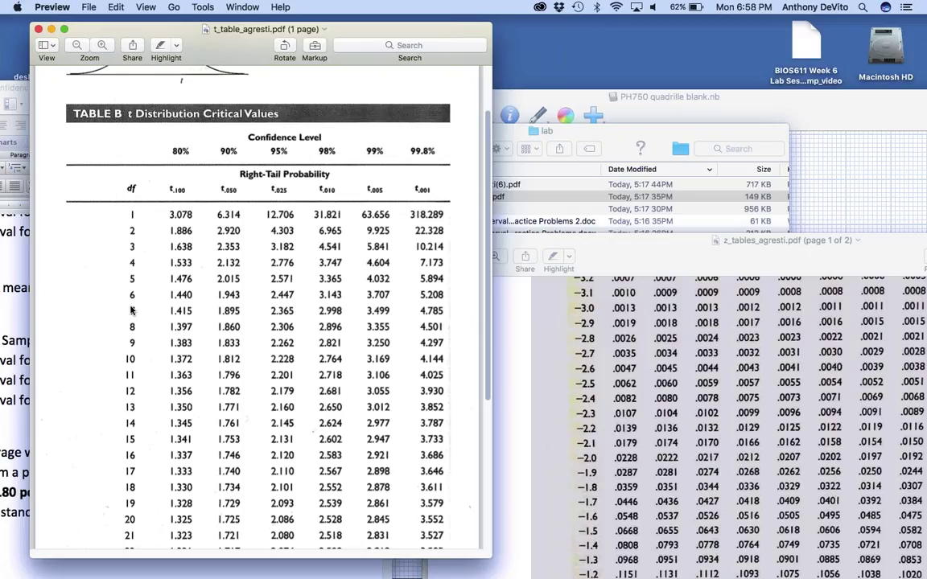
pyautogui.scroll(-5, 127, 362)
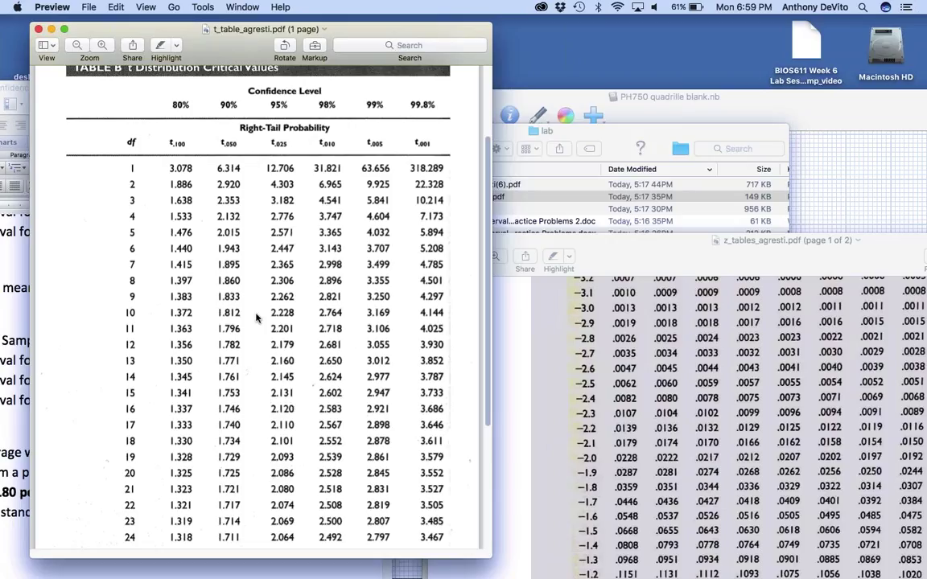
pyautogui.moveTo(175, 31); pyautogui.dragTo(618, 23)
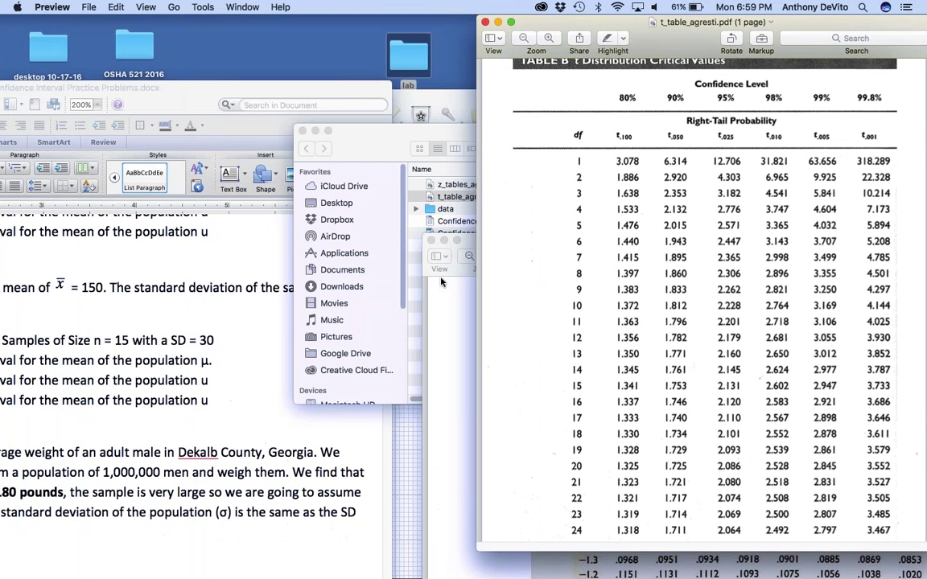
# Bring the NoteBook window to the front and enlarge it
pyautogui.click(442, 416)
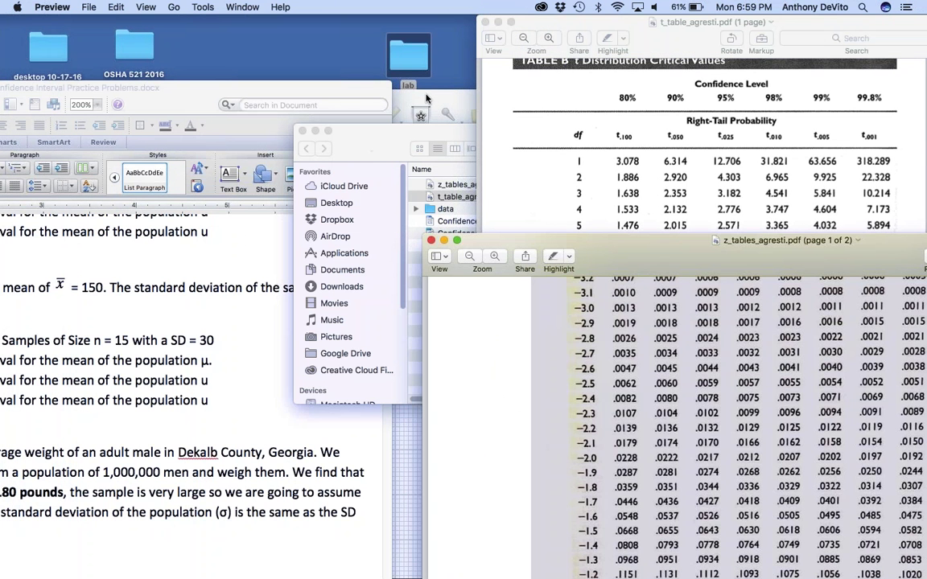
pyautogui.click(391, 88)
pyautogui.doubleClick(334, 90)
pyautogui.moveTo(224, 23); pyautogui.dragTo(155, 36)
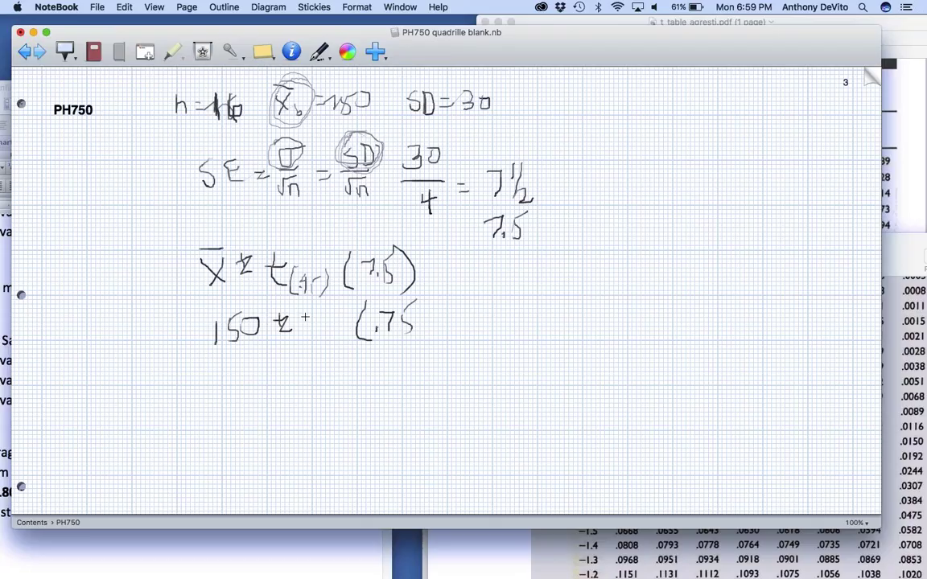
# Complete the line as 150 ± 2.13(7.5) and start the next line with 150
pyautogui.moveTo(300, 319); pyautogui.dragTo(324, 337)
pyautogui.click(313, 335)
pyautogui.click(397, 333)
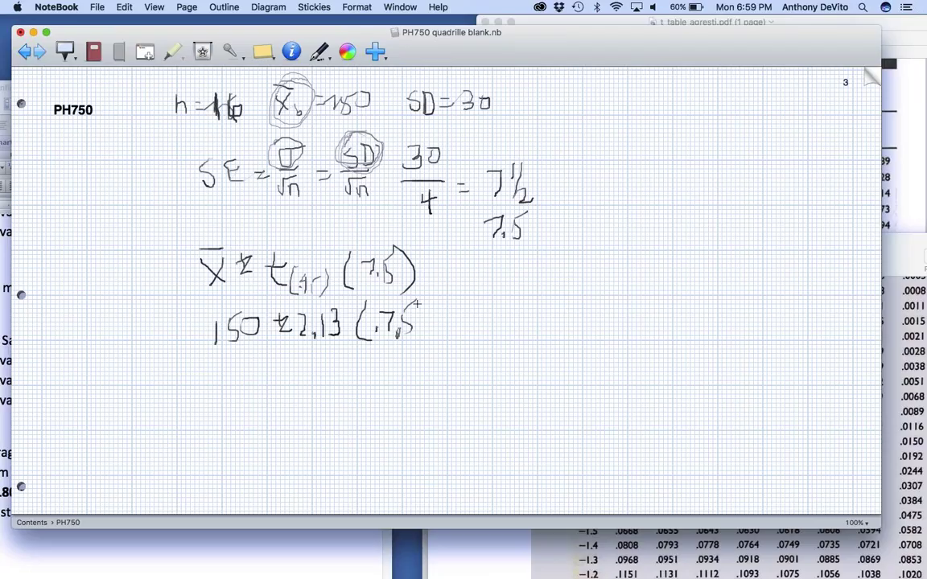
pyautogui.moveTo(415, 292); pyautogui.dragTo(428, 351)
pyautogui.moveTo(222, 371)
pyautogui.mouseDown()
pyautogui.moveTo(222, 389)
pyautogui.moveTo(262, 367)
pyautogui.mouseUp()
pyautogui.moveTo(21, 558)
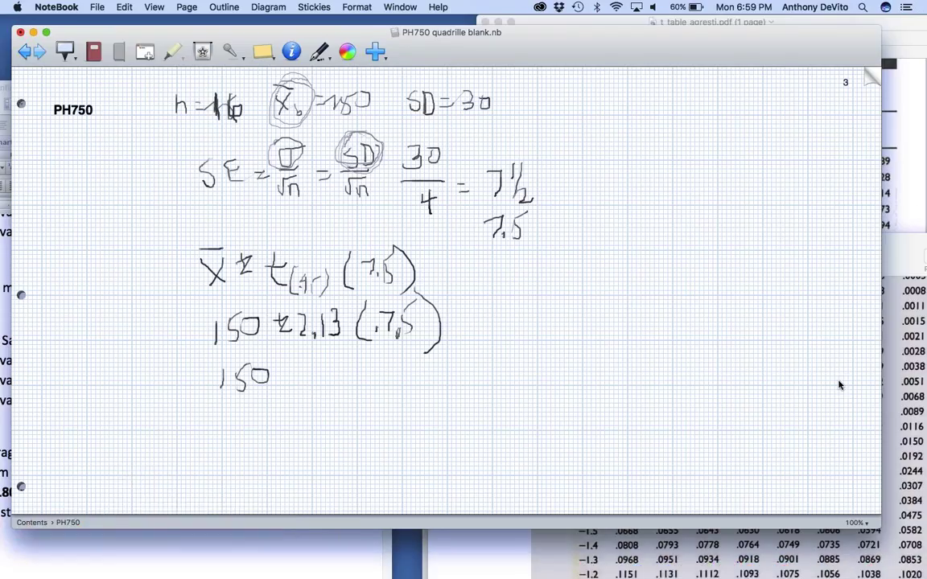
# In Calculator, compute the margin 2.13 × 7.5 = 15.975
pyautogui.moveTo(172, 547)
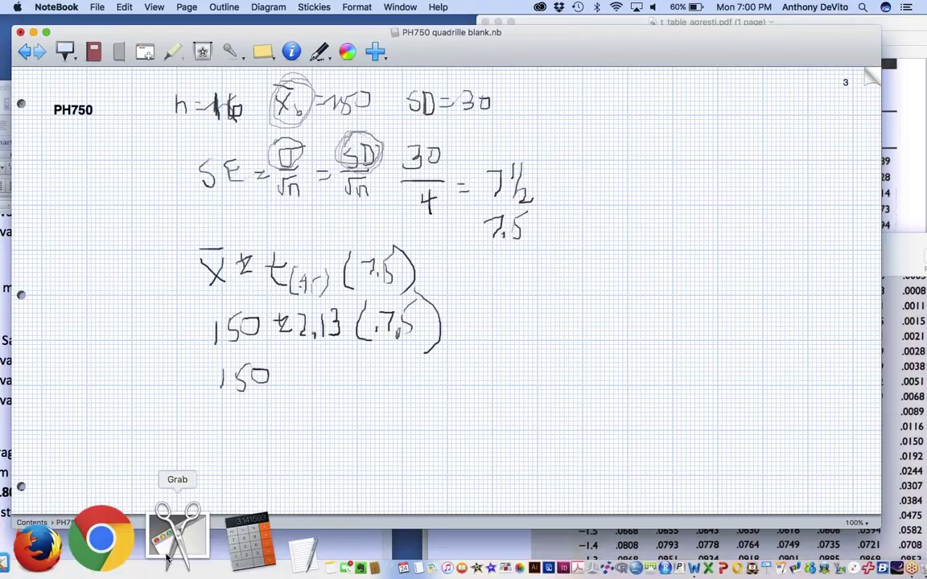
pyautogui.click(223, 539)
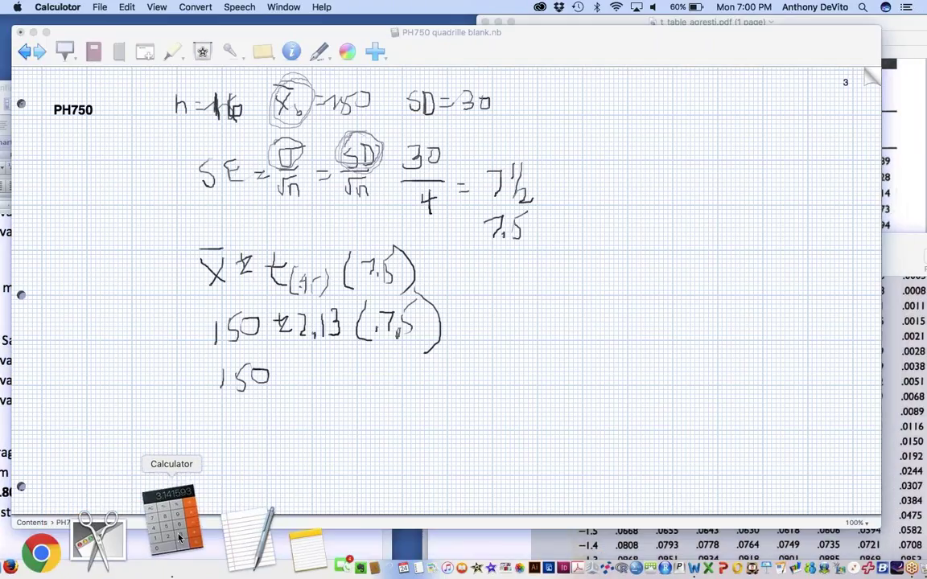
pyautogui.moveTo(615, 210); pyautogui.dragTo(410, 51)
pyautogui.click(581, 104)
pyautogui.click(434, 103)
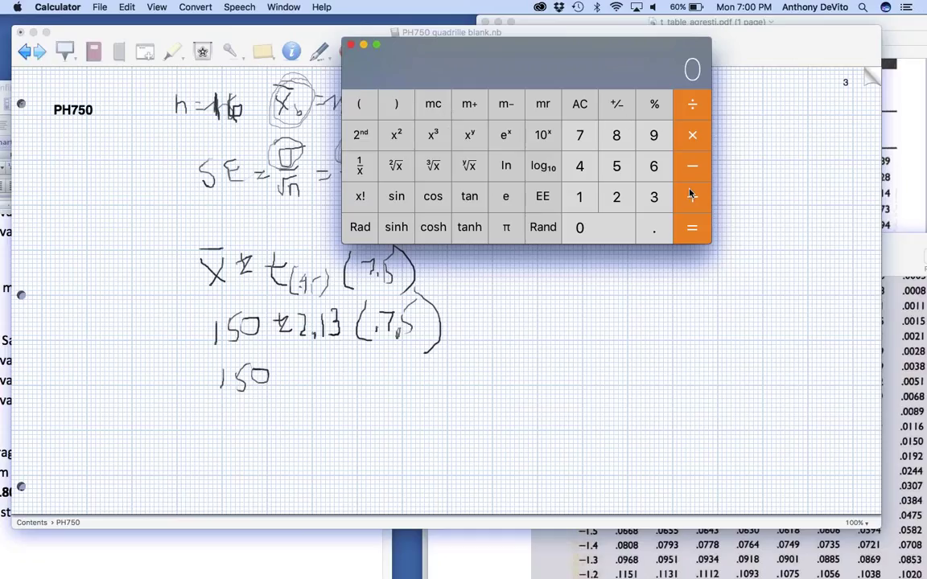
pyautogui.click(612, 203)
pyautogui.click(580, 196)
pyautogui.click(654, 196)
pyautogui.click(692, 136)
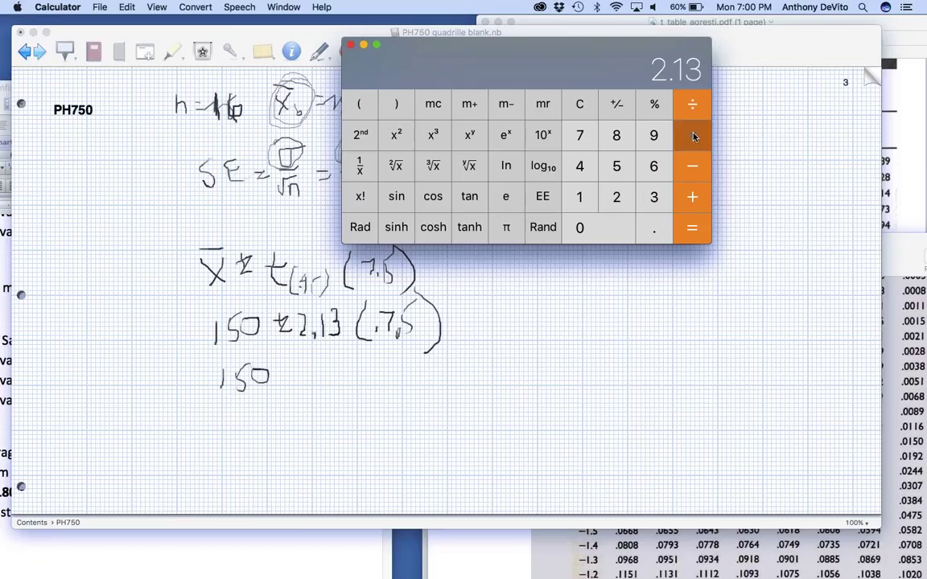
pyautogui.write('7.')
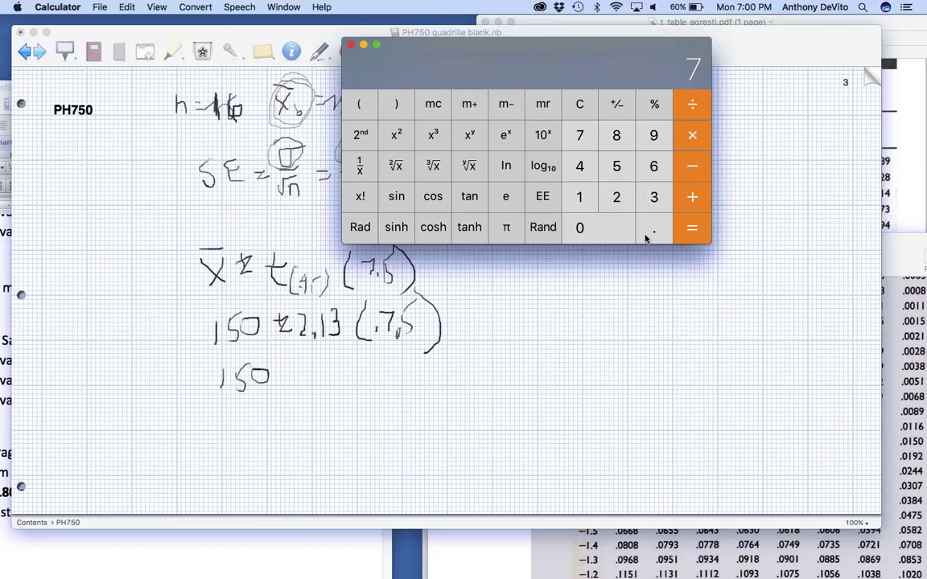
pyautogui.click(617, 166)
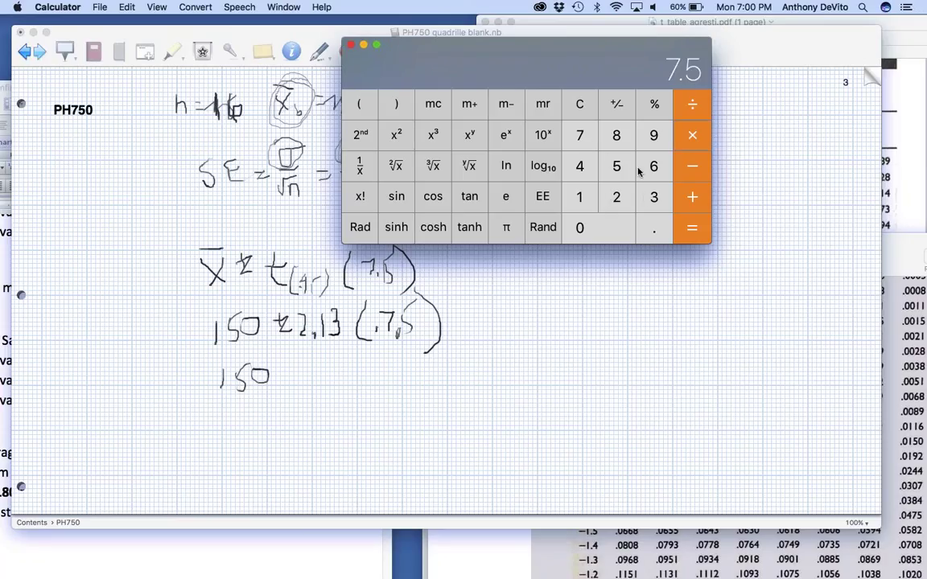
pyautogui.click(691, 228)
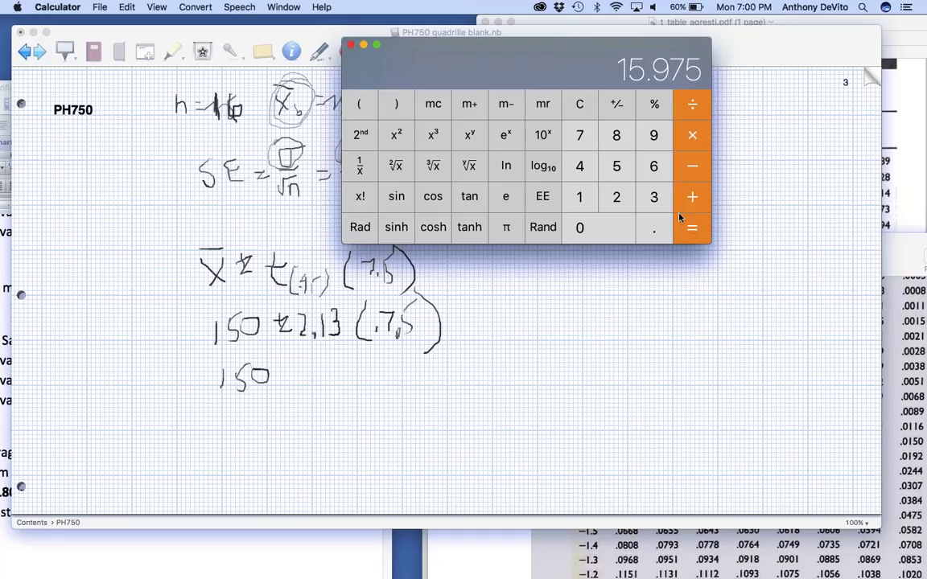
# Store 15.975 in memory and compute the lower limit 150 − 15.975 = 134.025
pyautogui.click(469, 109)
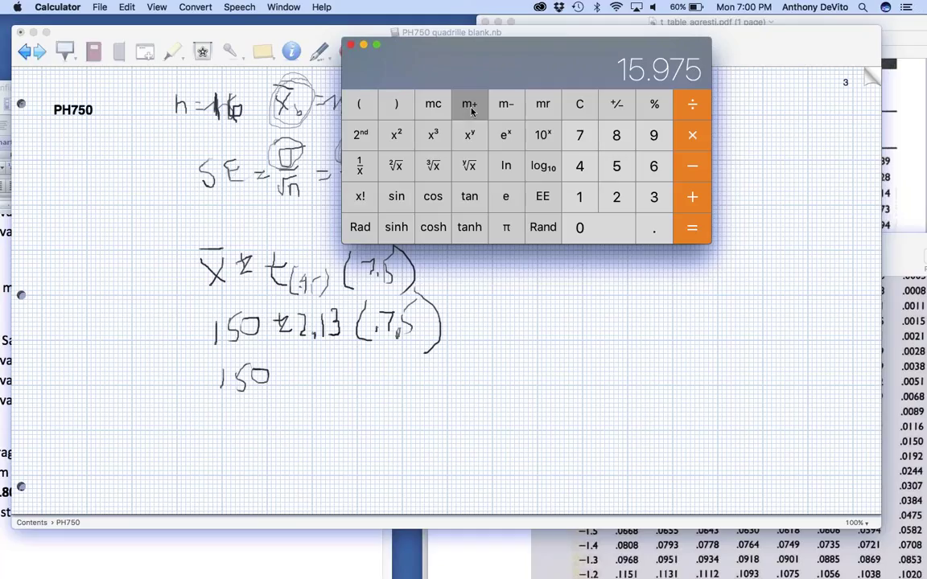
pyautogui.click(590, 114)
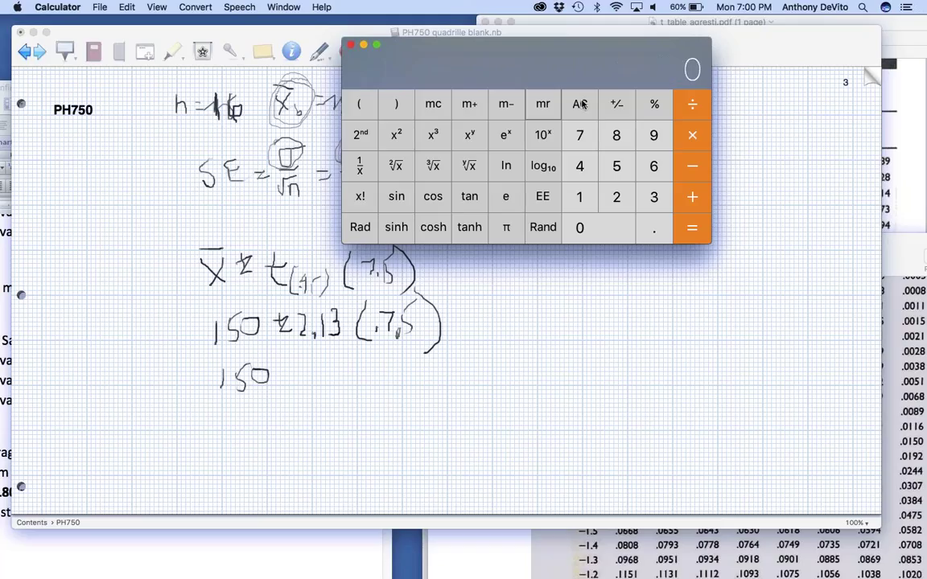
pyautogui.click(579, 196)
pyautogui.click(614, 170)
pyautogui.click(591, 228)
pyautogui.click(683, 166)
pyautogui.click(543, 104)
pyautogui.click(692, 228)
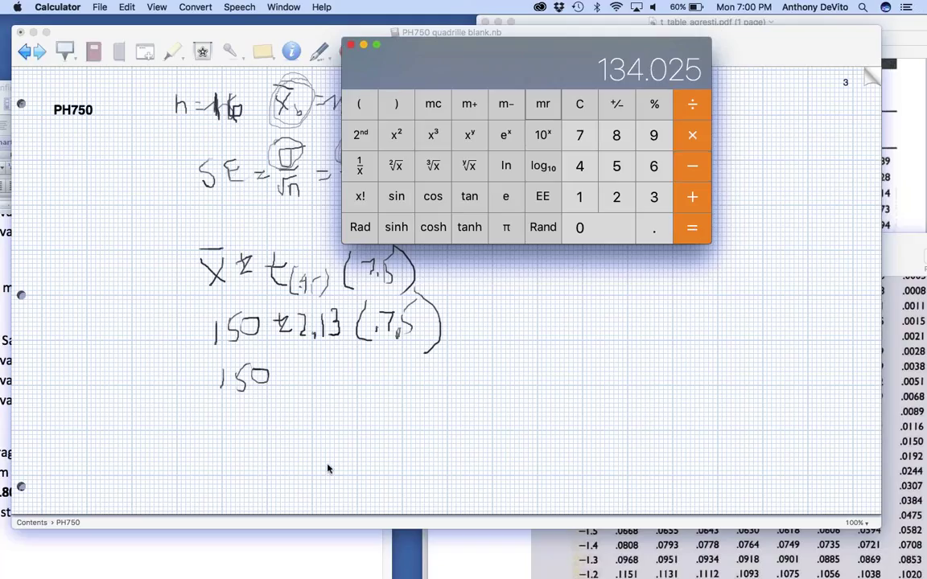
# Write 134 below 150 on the notes page as the lower limit
pyautogui.click(296, 423)
pyautogui.moveTo(288, 425); pyautogui.dragTo(339, 410)
pyautogui.moveTo(334, 391); pyautogui.dragTo(336, 427)
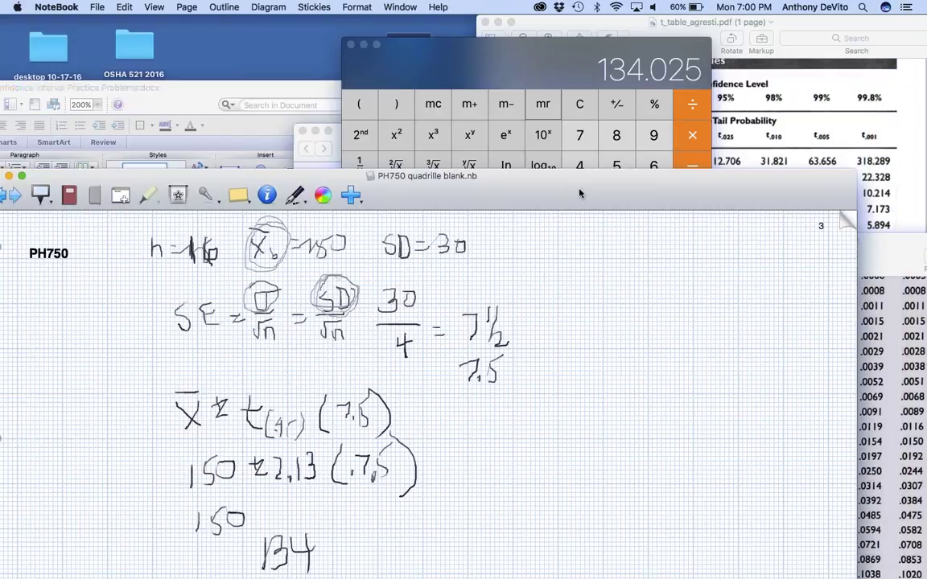
# Compute the upper limit 150 + 15.975 = 165.975, then move Calculator aside
pyautogui.click(577, 70)
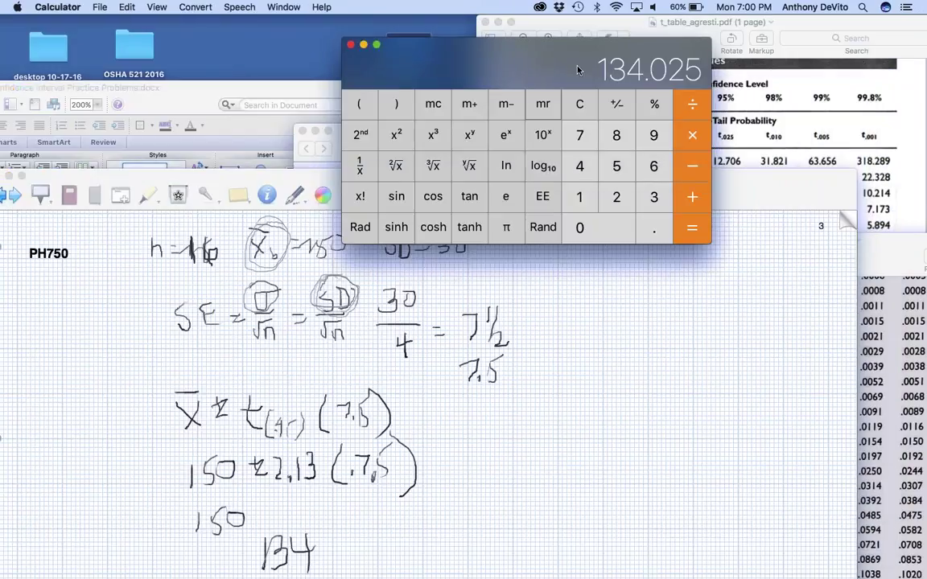
pyautogui.click(584, 106)
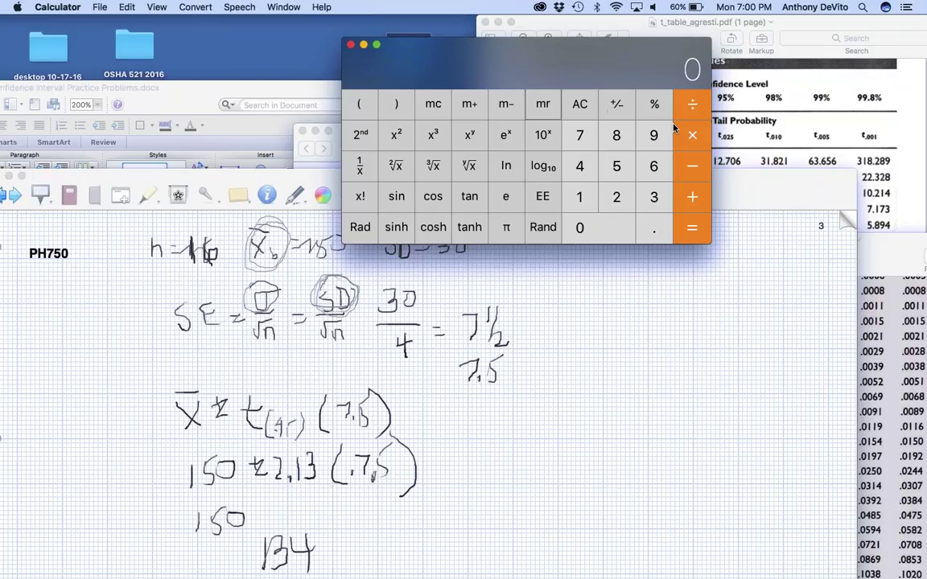
pyautogui.click(579, 196)
pyautogui.click(616, 166)
pyautogui.click(592, 229)
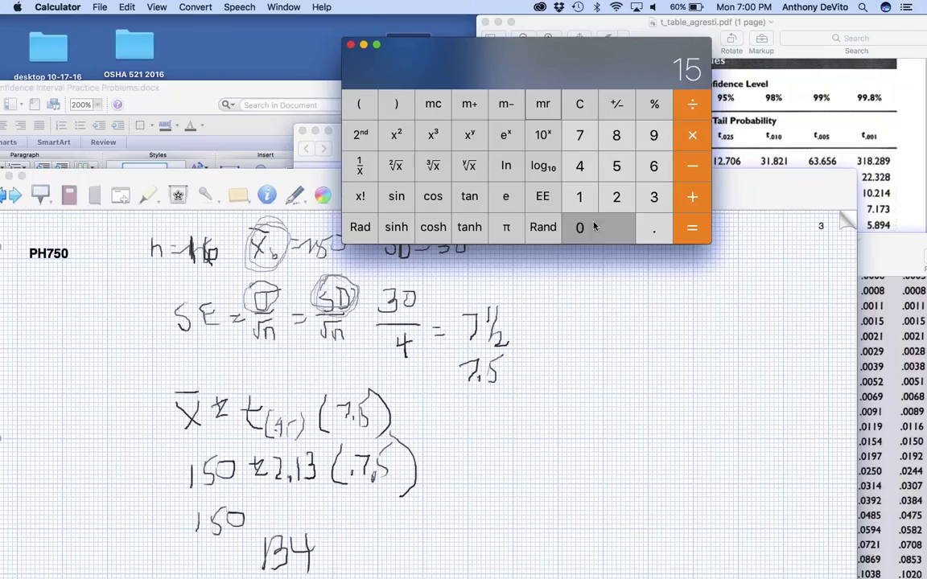
pyautogui.click(543, 104)
pyautogui.click(693, 229)
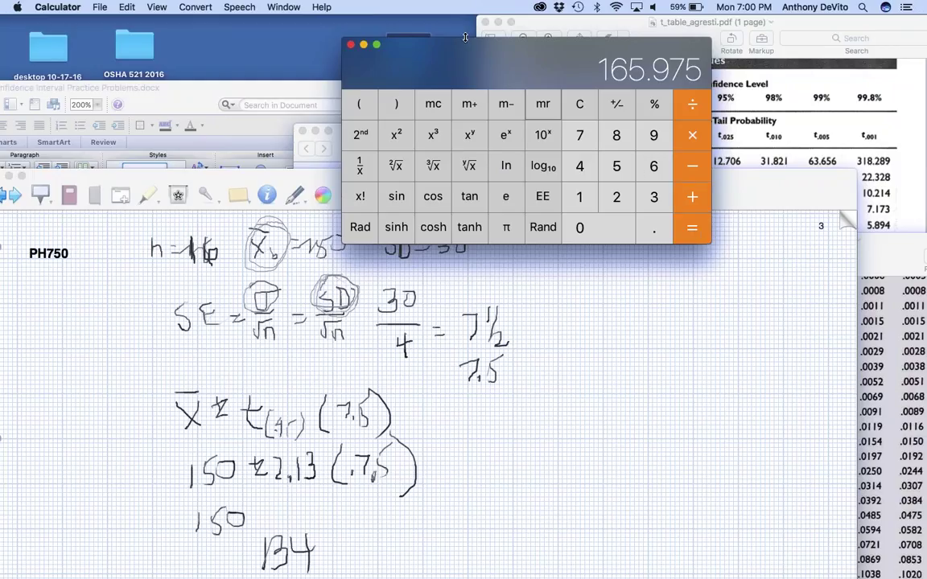
pyautogui.moveTo(454, 65); pyautogui.dragTo(521, 10)
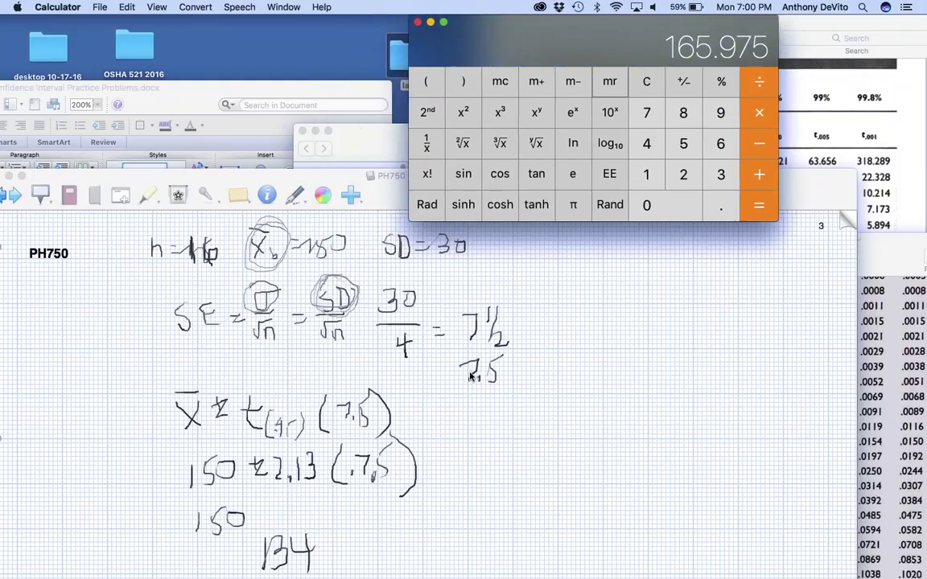
# Handwrite (134, 170) below 150, circle it, and shift the z-table window aside
pyautogui.click(368, 511)
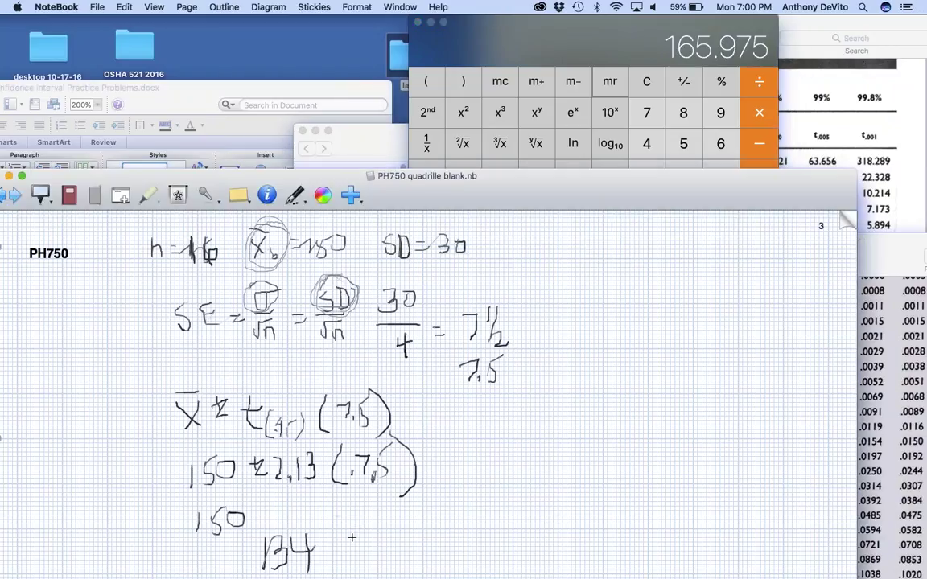
pyautogui.moveTo(348, 527)
pyautogui.mouseDown()
pyautogui.moveTo(347, 554)
pyautogui.moveTo(377, 527)
pyautogui.moveTo(367, 554)
pyautogui.mouseUp()
pyautogui.moveTo(393, 529); pyautogui.dragTo(427, 561)
pyautogui.moveTo(245, 522); pyautogui.dragTo(242, 566)
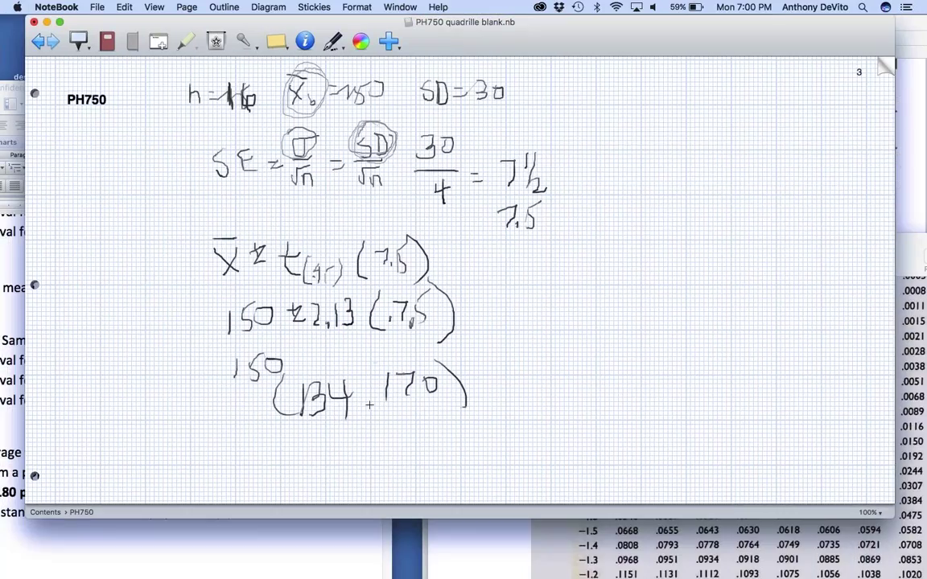
pyautogui.moveTo(369, 404); pyautogui.dragTo(373, 441)
pyautogui.moveTo(466, 346)
pyautogui.mouseDown()
pyautogui.moveTo(300, 347)
pyautogui.moveTo(233, 426)
pyautogui.moveTo(451, 332)
pyautogui.mouseUp()
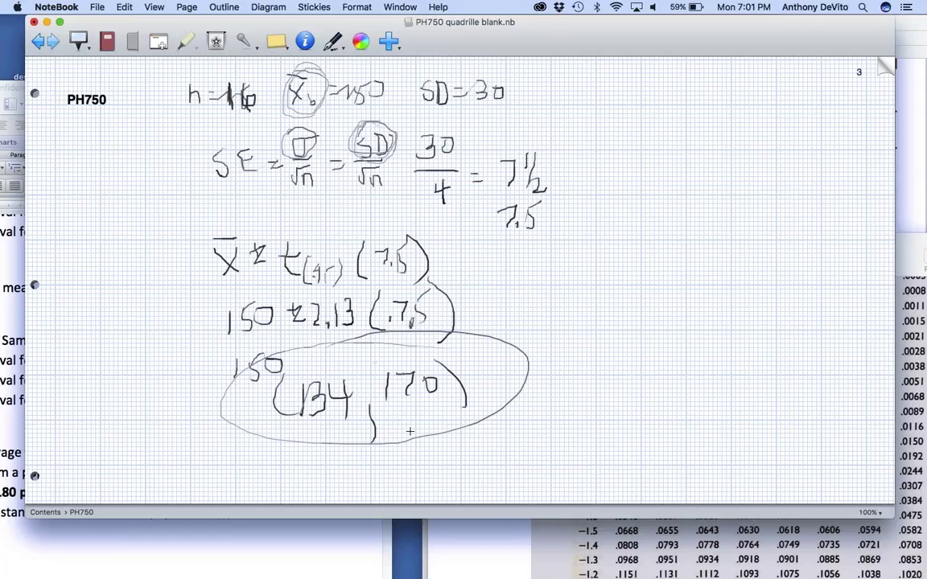
pyautogui.click(569, 551)
pyautogui.moveTo(552, 224); pyautogui.dragTo(668, 117)
# Bring the practice problems and notebook forward, moving the notebook down and left
pyautogui.click(285, 538)
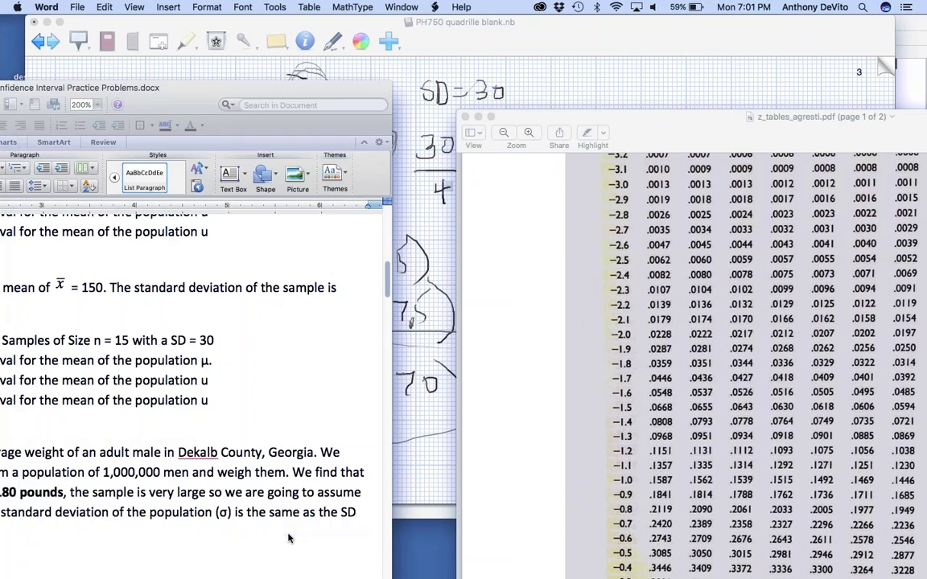
pyautogui.click(330, 28)
pyautogui.moveTo(600, 32); pyautogui.dragTo(465, 161)
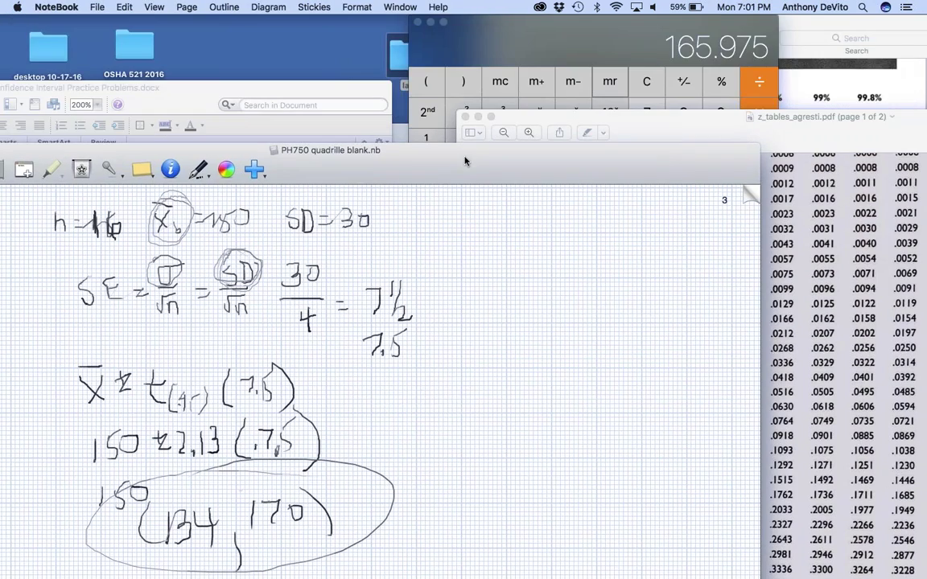
# Centre the t-table window, zoom in, and widen it to show the t.001 column
pyautogui.click(784, 22)
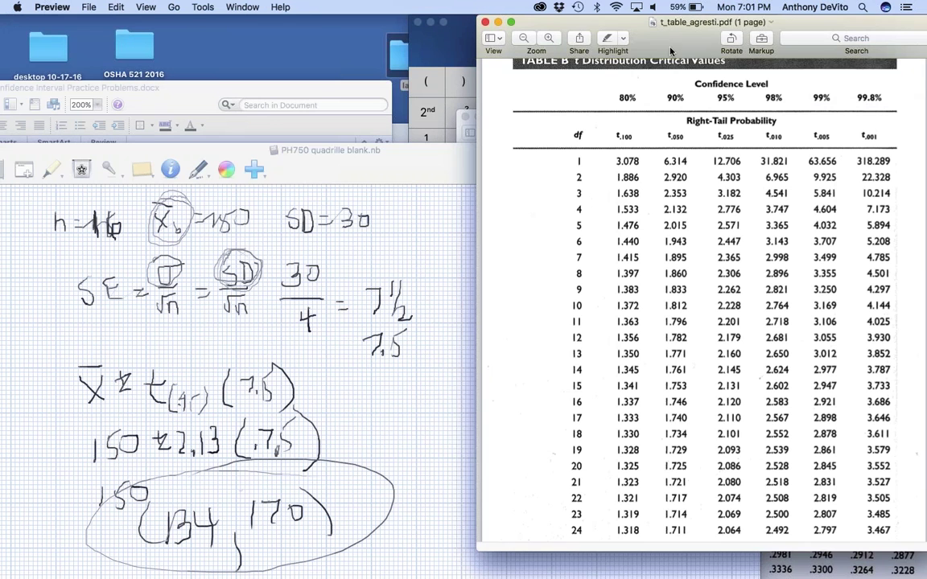
pyautogui.moveTo(670, 51); pyautogui.dragTo(382, 50)
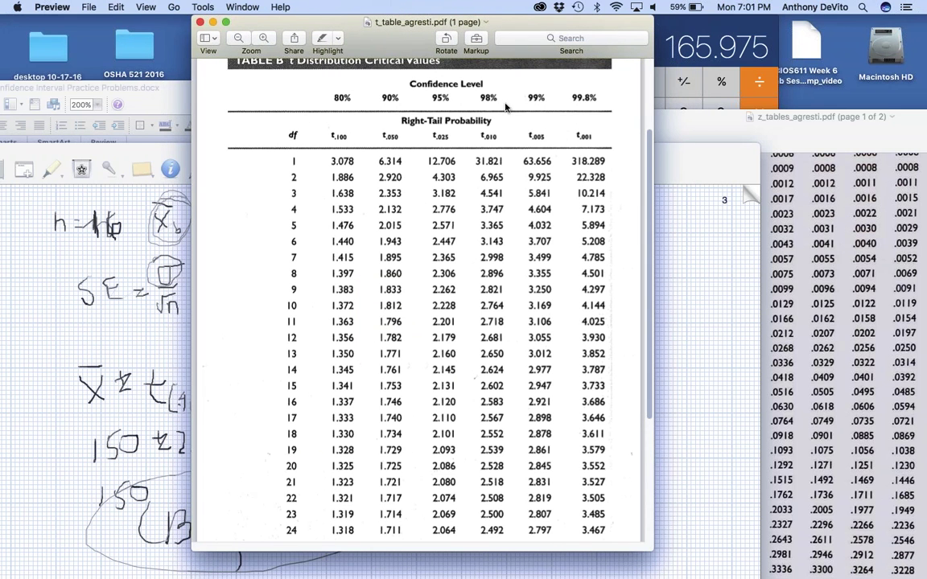
pyautogui.scroll(-2, 358, 64)
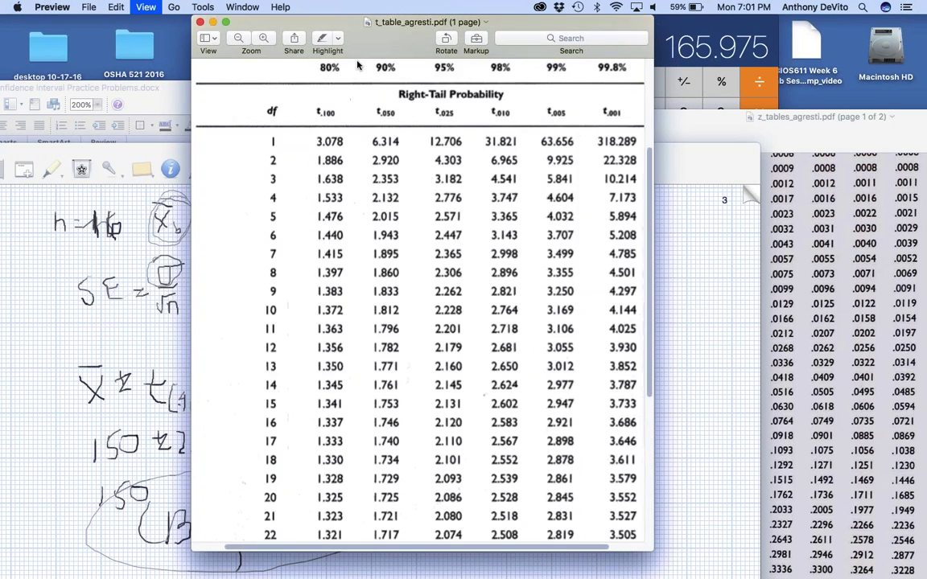
pyautogui.press('super+plus')
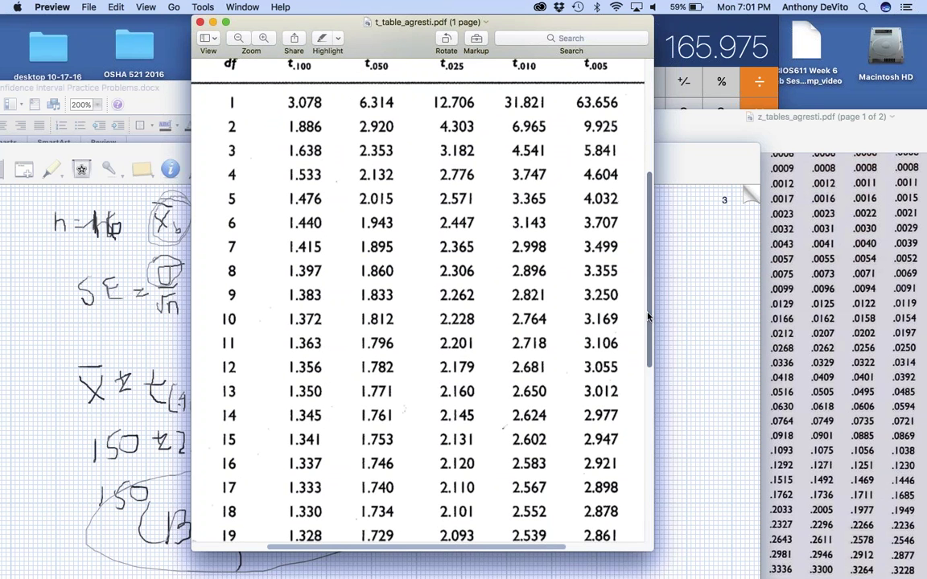
pyautogui.moveTo(653, 325); pyautogui.dragTo(725, 325)
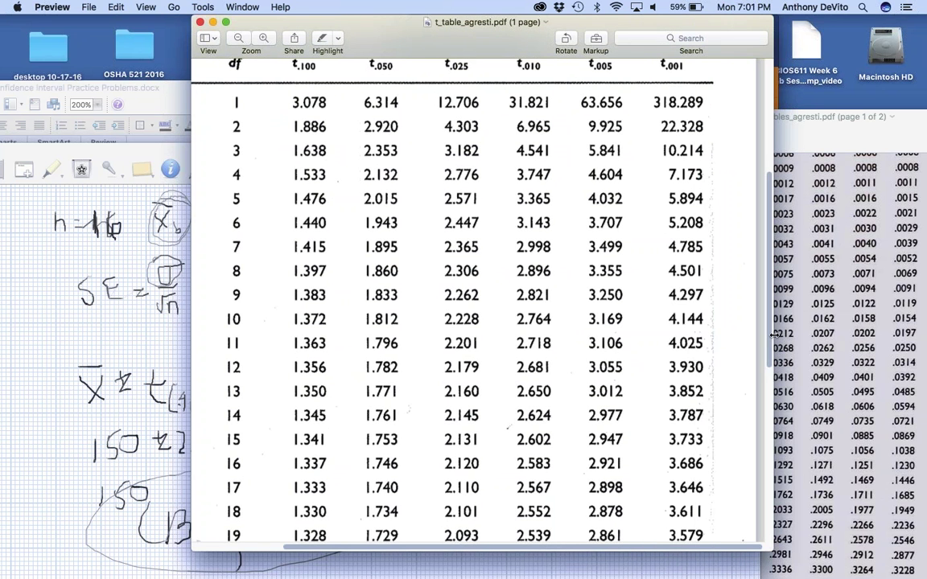
pyautogui.scroll(2, 581, 305)
pyautogui.scroll(-1, 638, 333)
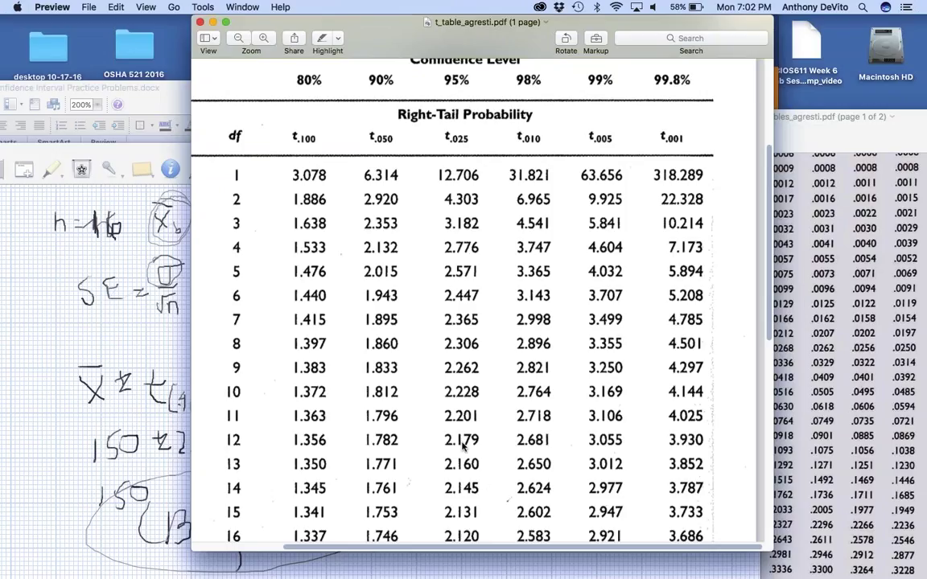
# Scroll the t-table down to rows 80, 100 and ∞ (1.282 through 3.091)
pyautogui.scroll(-3, 463, 447)
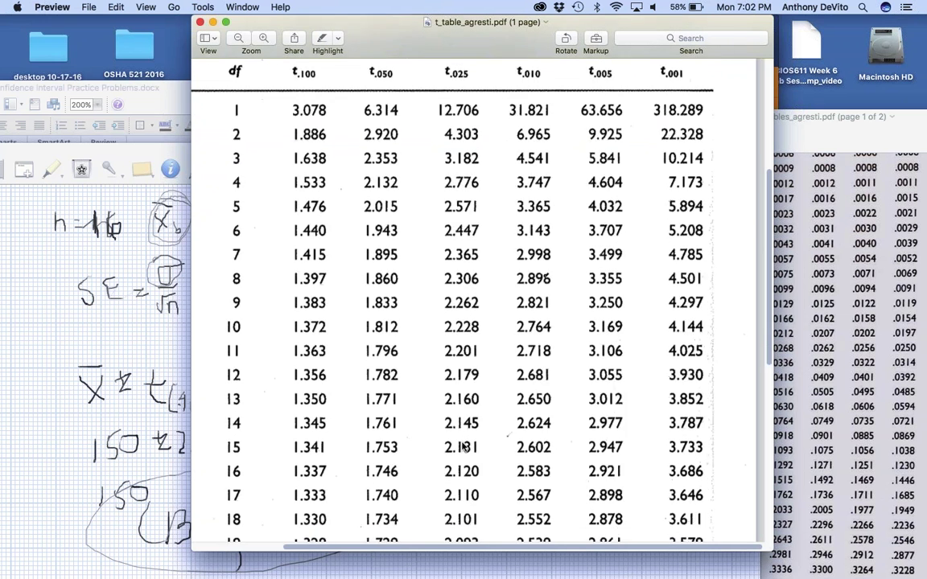
pyautogui.scroll(-1, 483, 362)
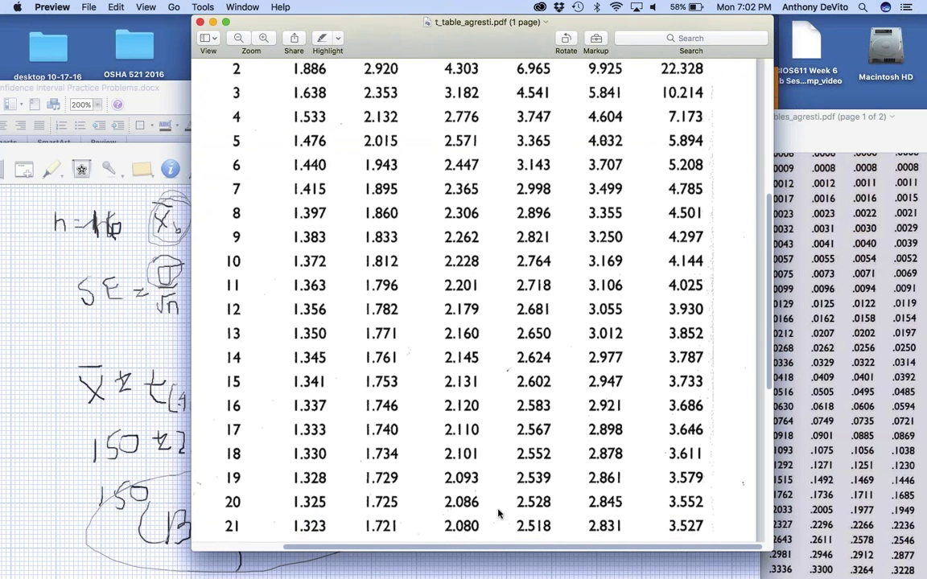
pyautogui.scroll(5, 506, 319)
pyautogui.scroll(-5, 419, 455)
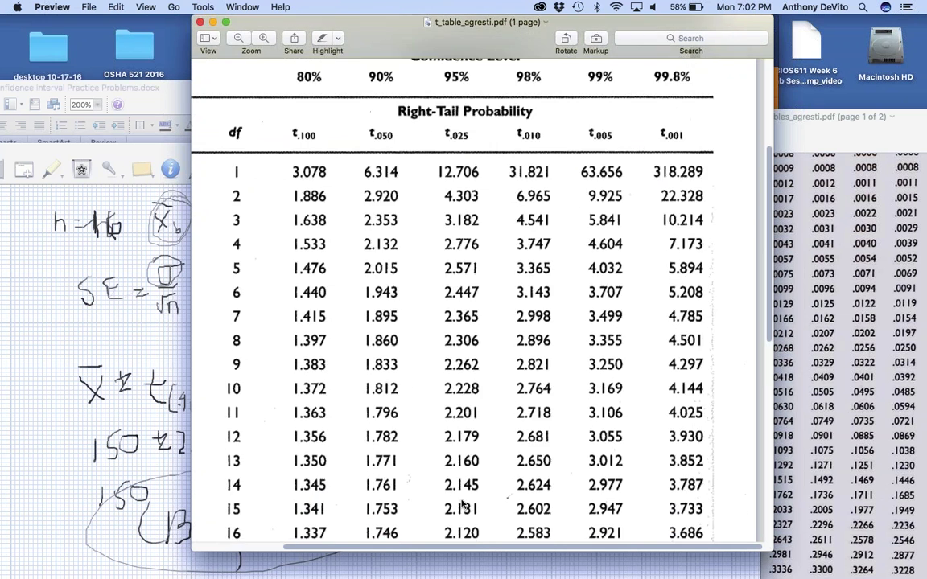
pyautogui.scroll(-1, 464, 504)
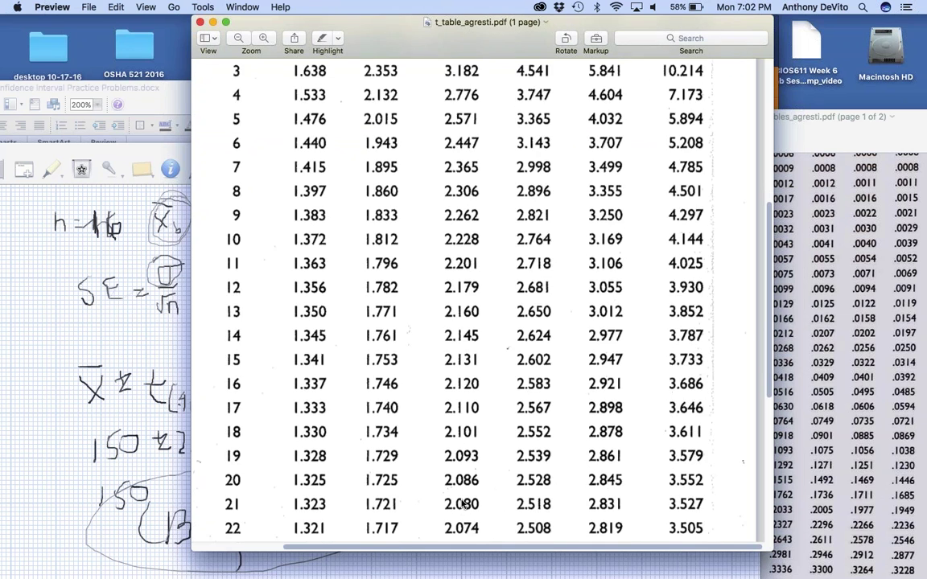
pyautogui.scroll(-12, 465, 505)
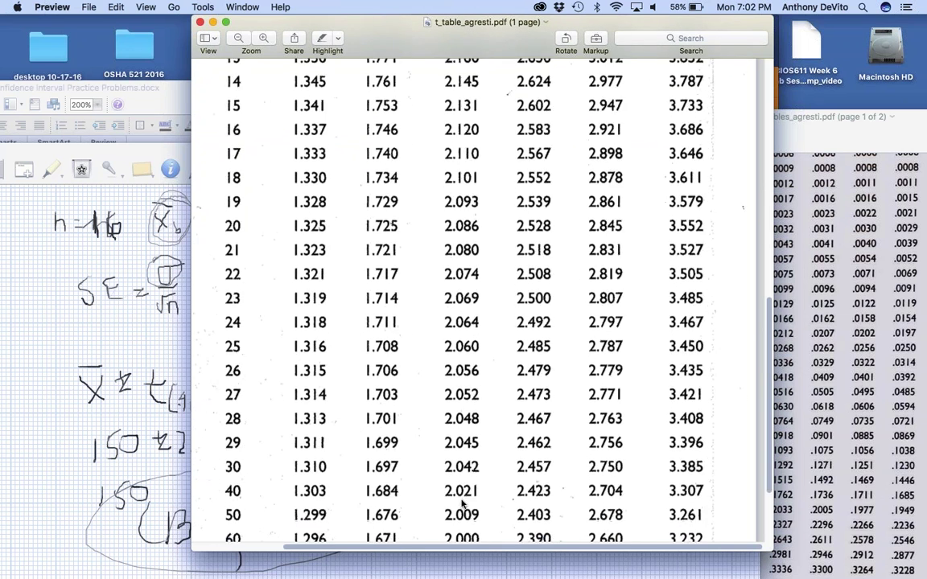
pyautogui.scroll(-6, 464, 504)
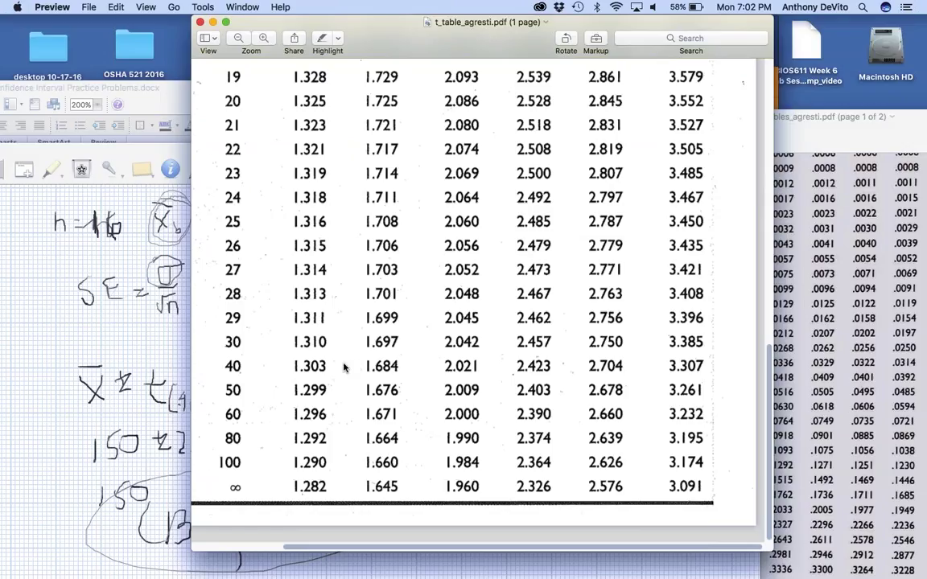